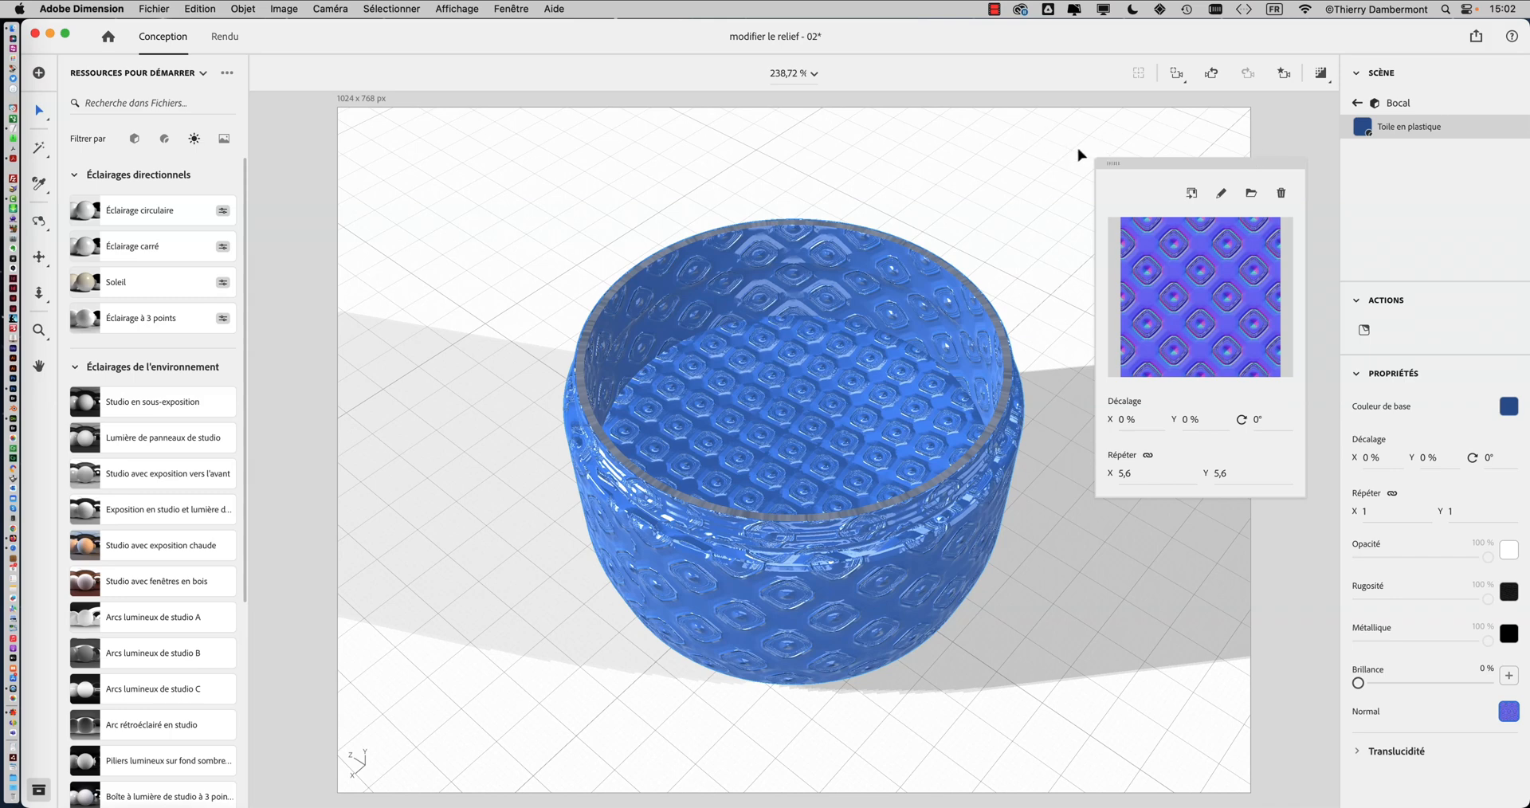
Close the normal map settings, select the whole Bocal object and generate UVs for it
click(1078, 154)
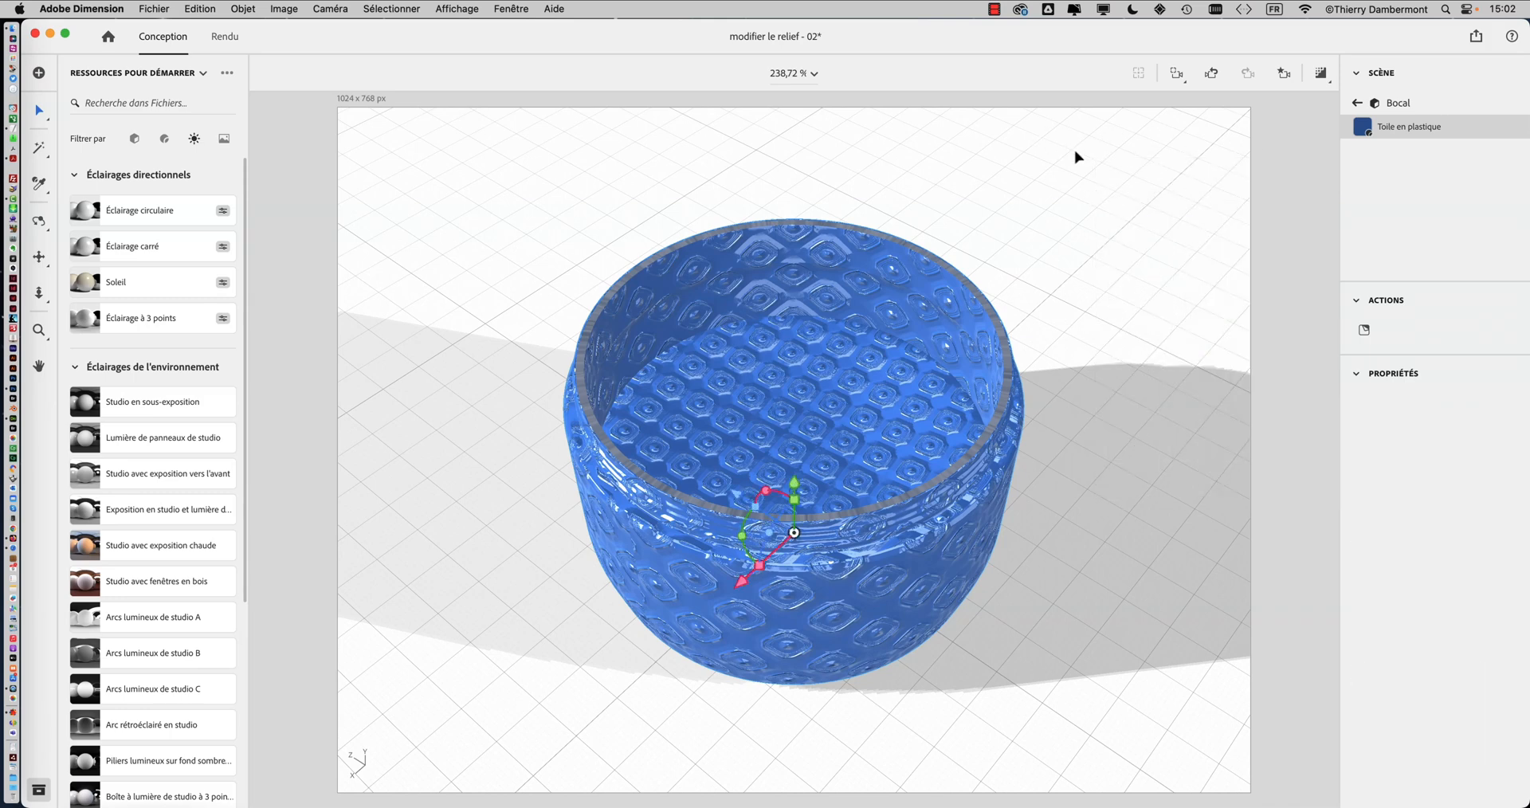
click(1076, 460)
scroll(1073, 452, up, 1)
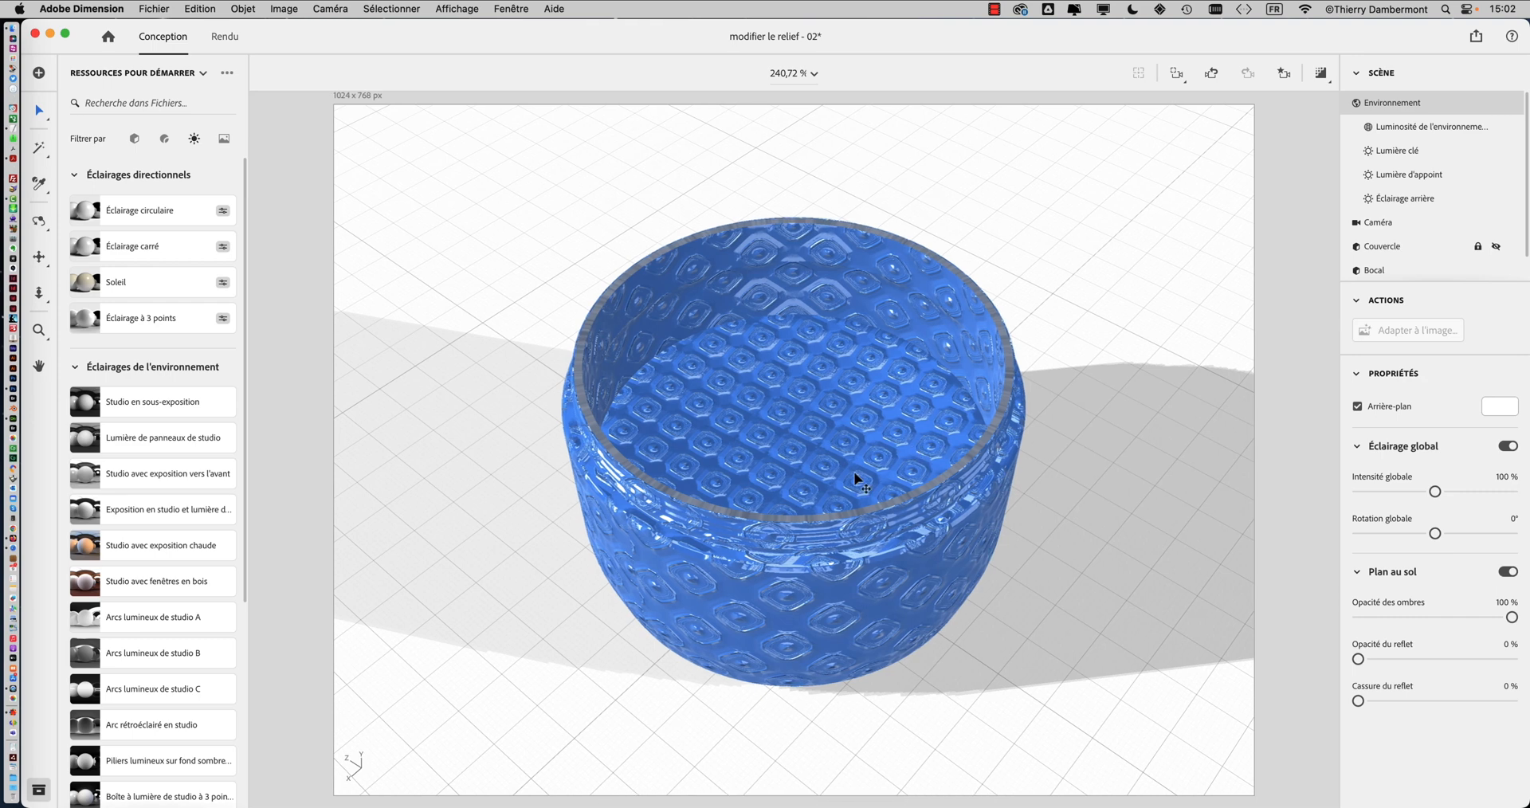
click(761, 366)
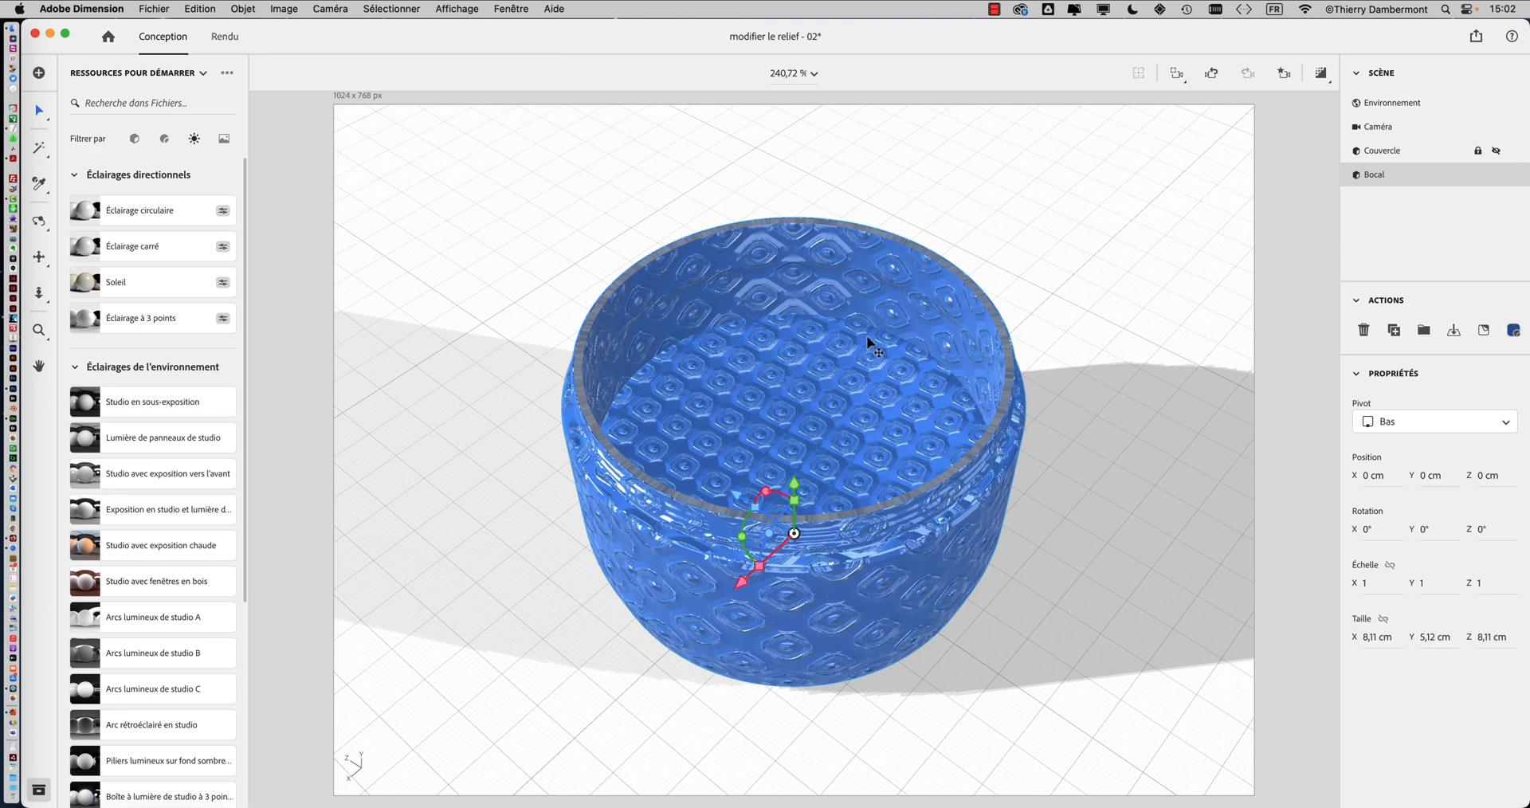
click(253, 9)
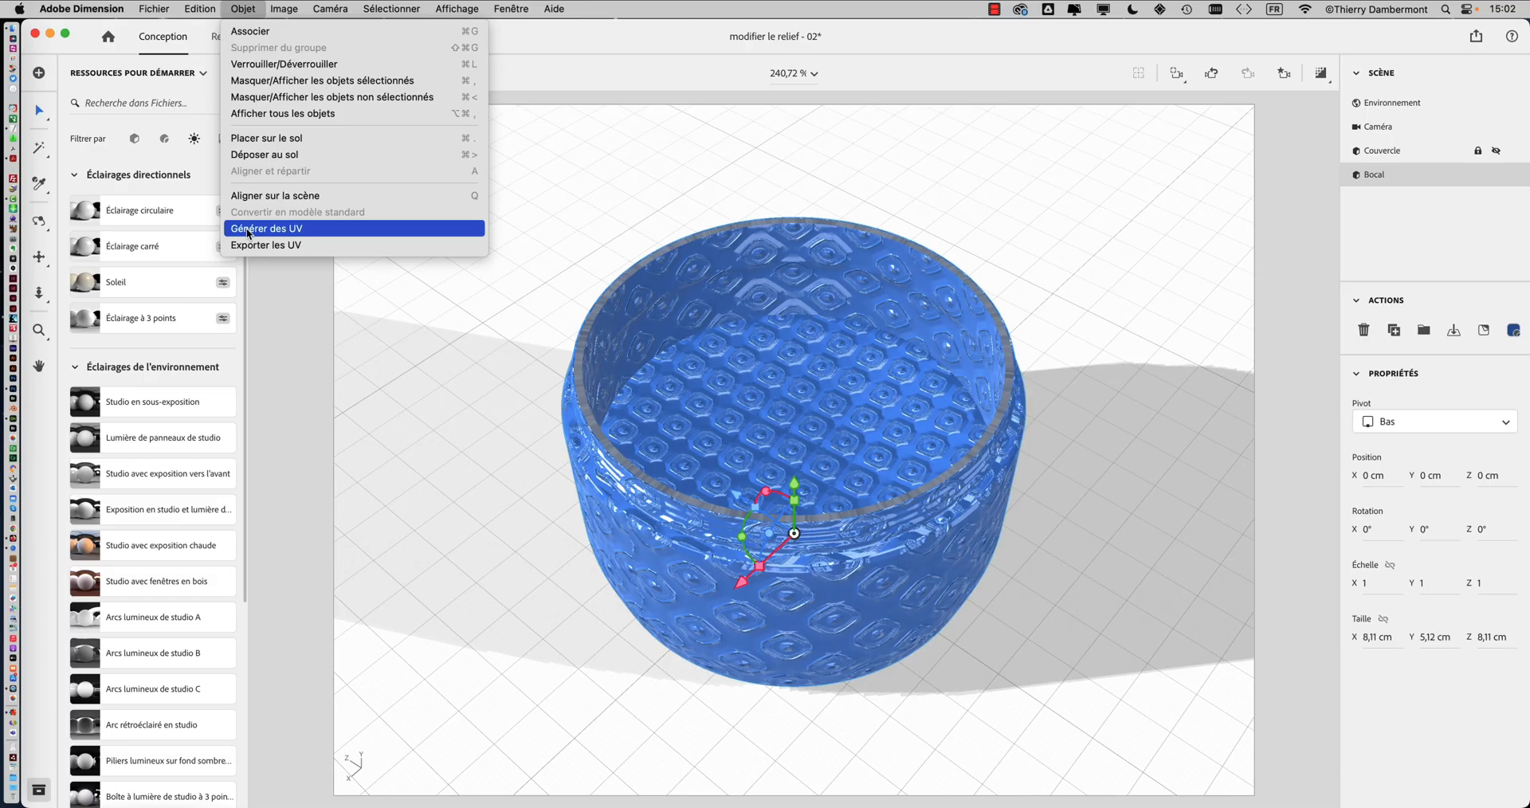
click(247, 229)
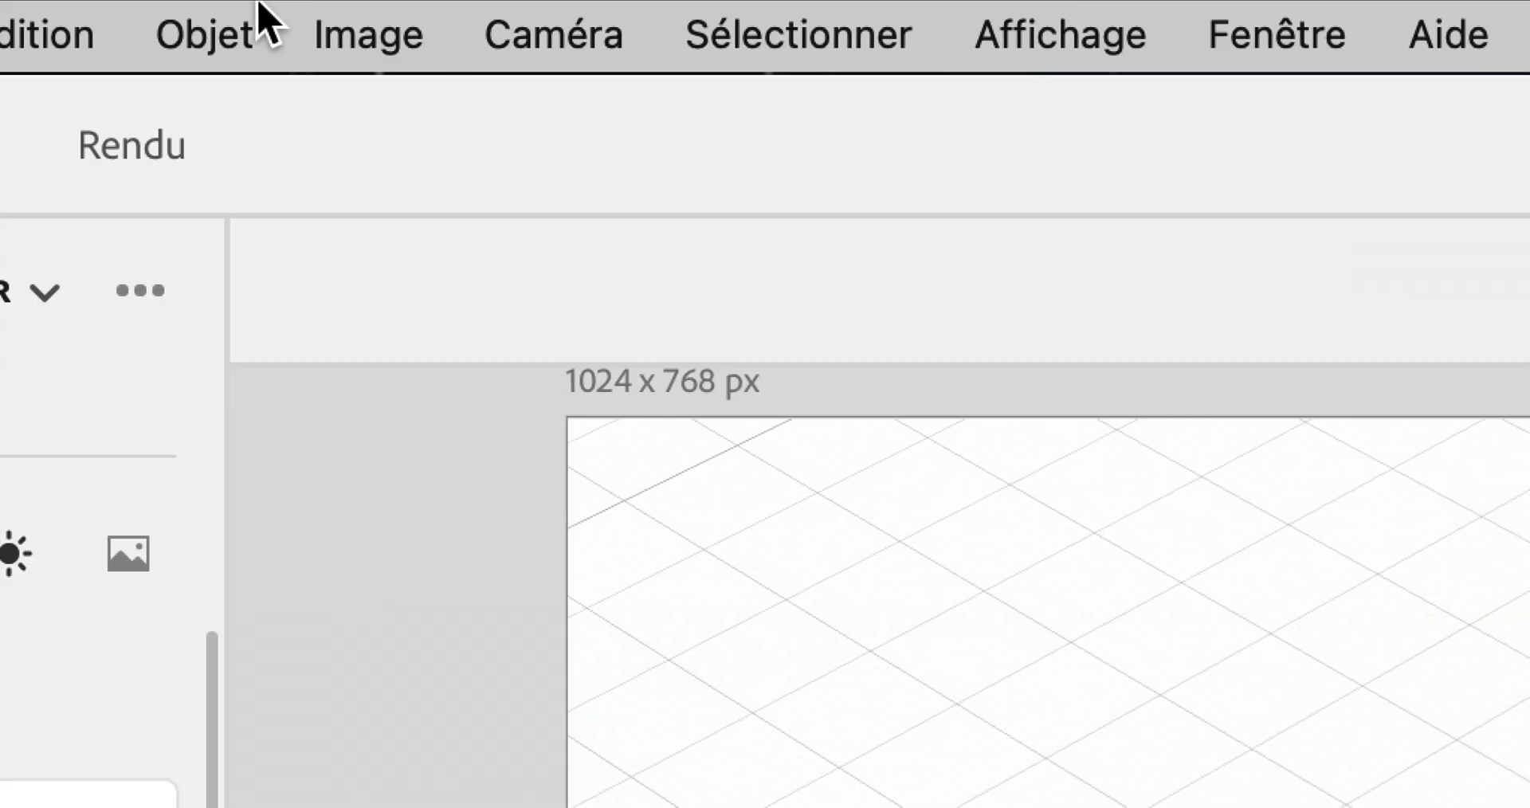
Export the Bocal object's UVs at 2048 x 2048 resolution into the "modifier le relief" folder
click(255, 7)
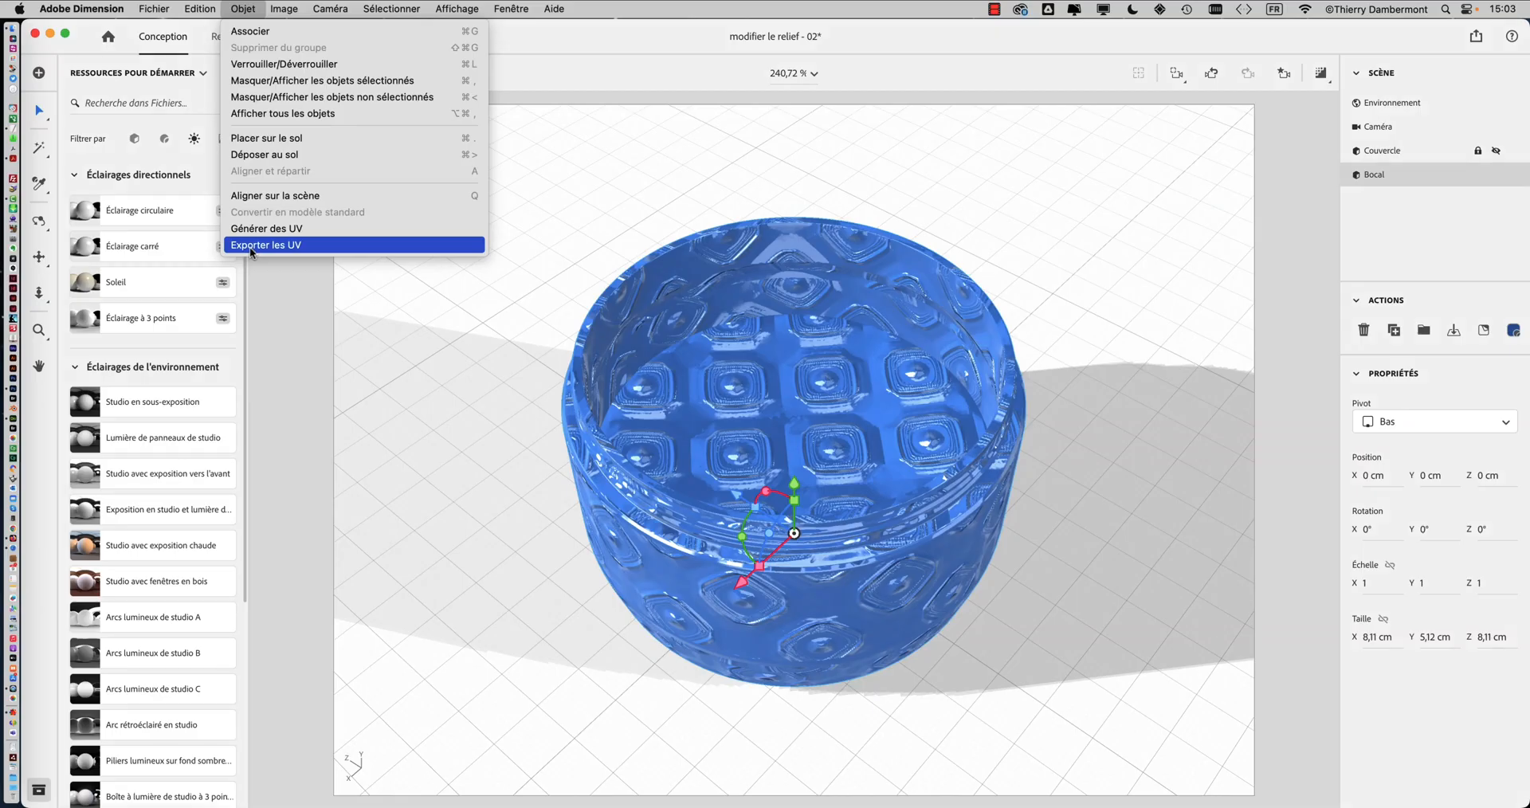
click(250, 248)
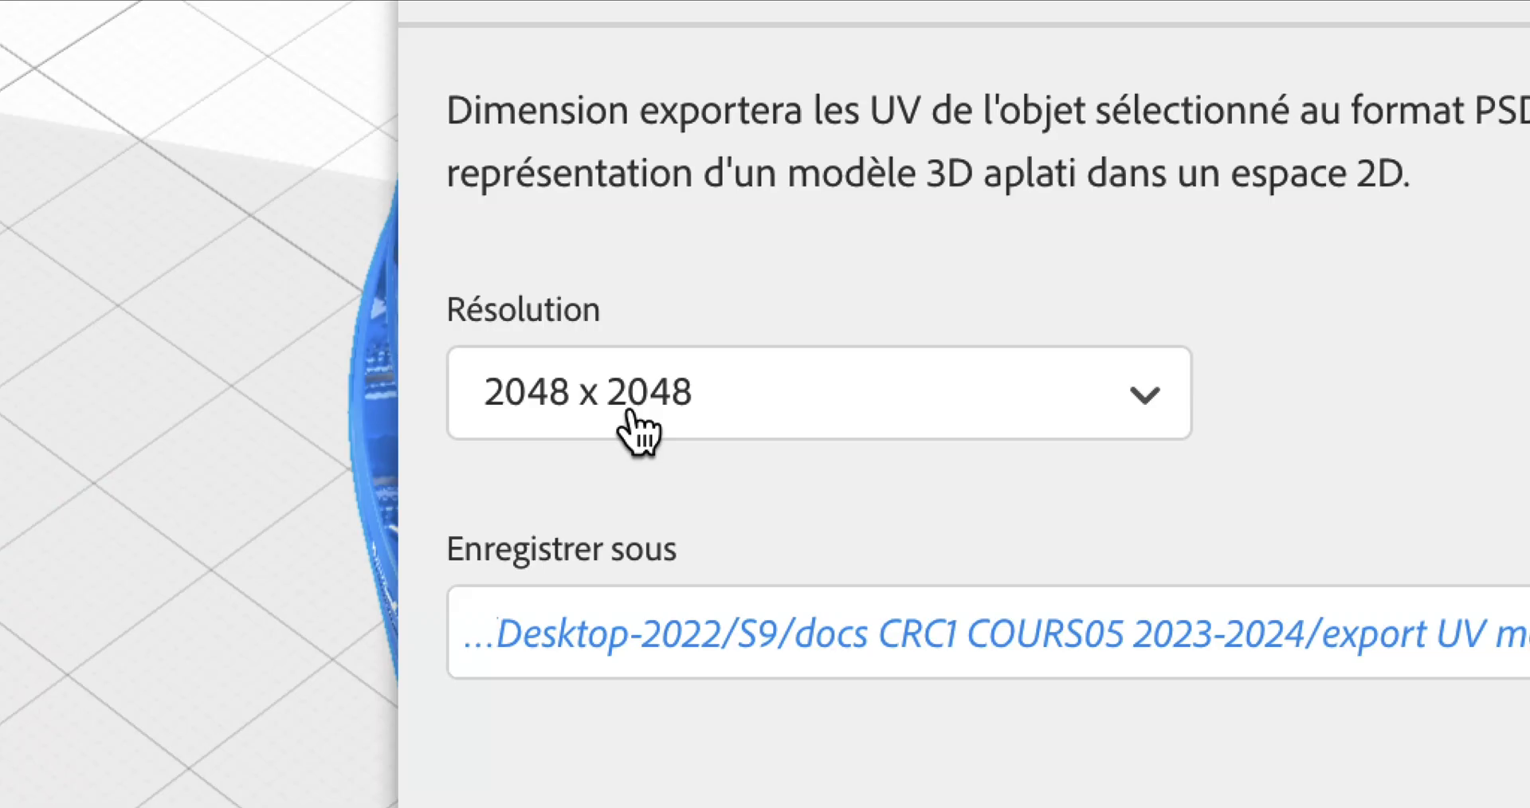
click(633, 431)
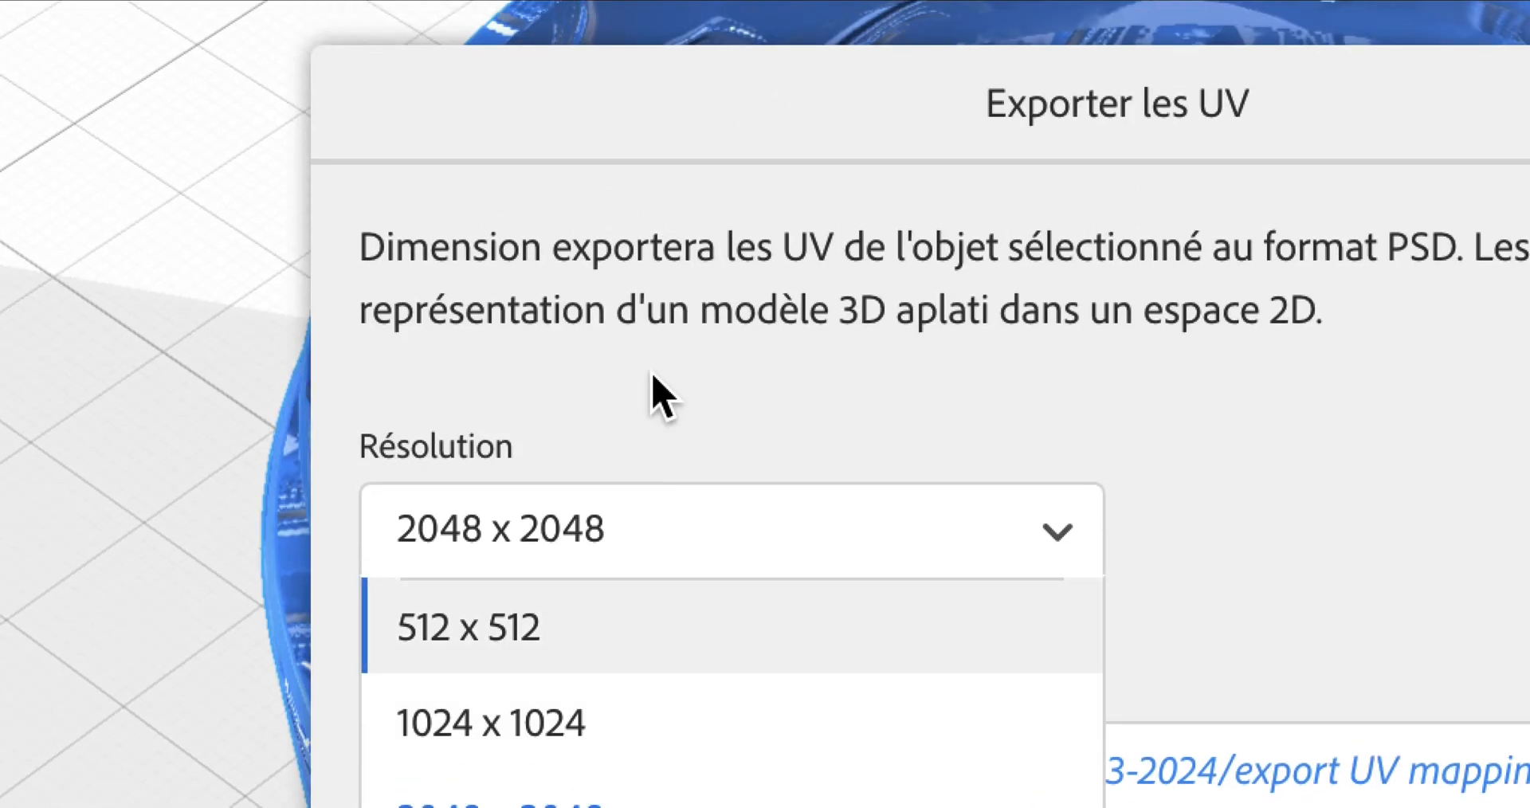
click(673, 49)
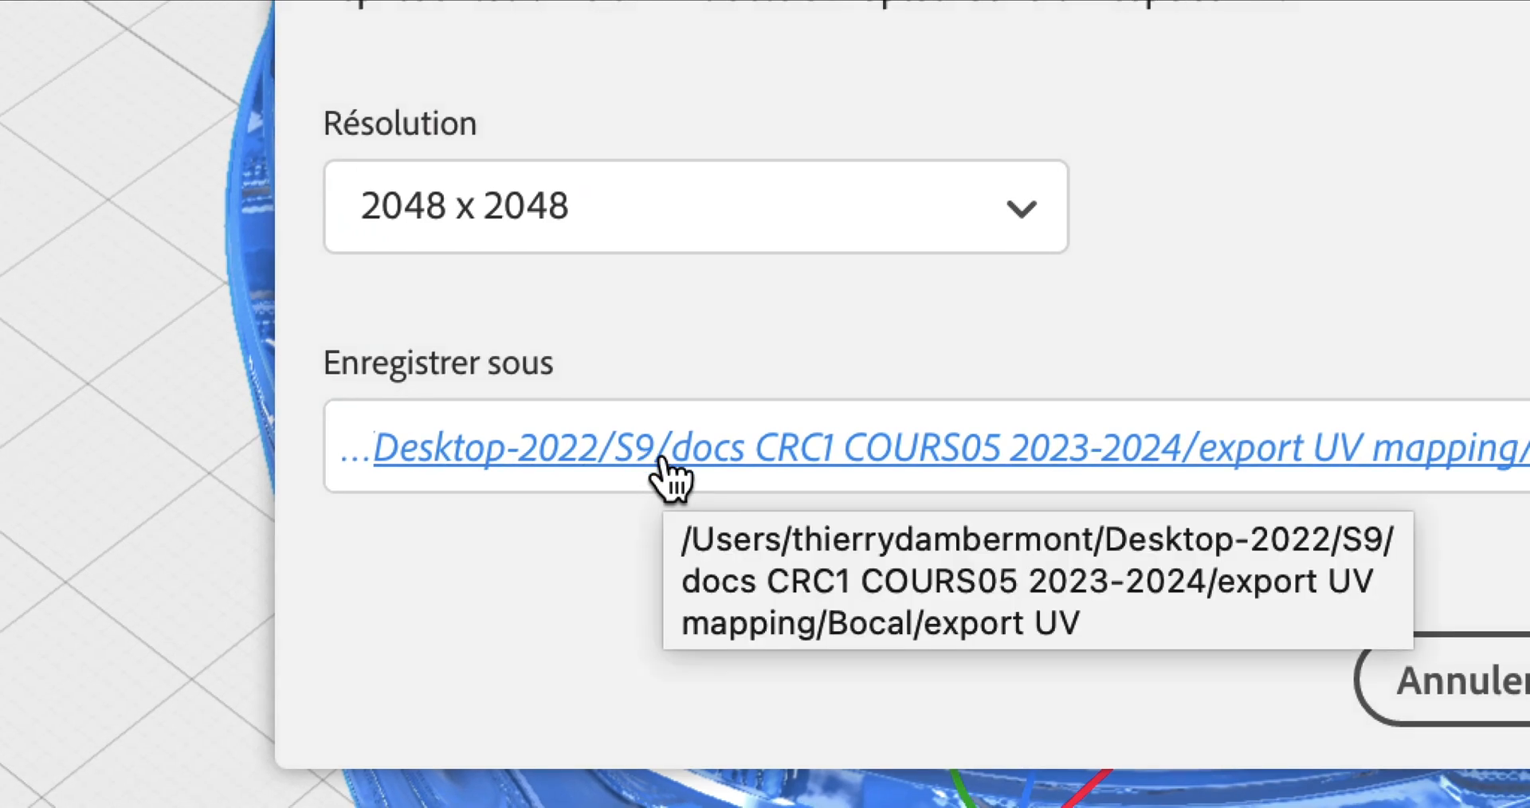
click(663, 460)
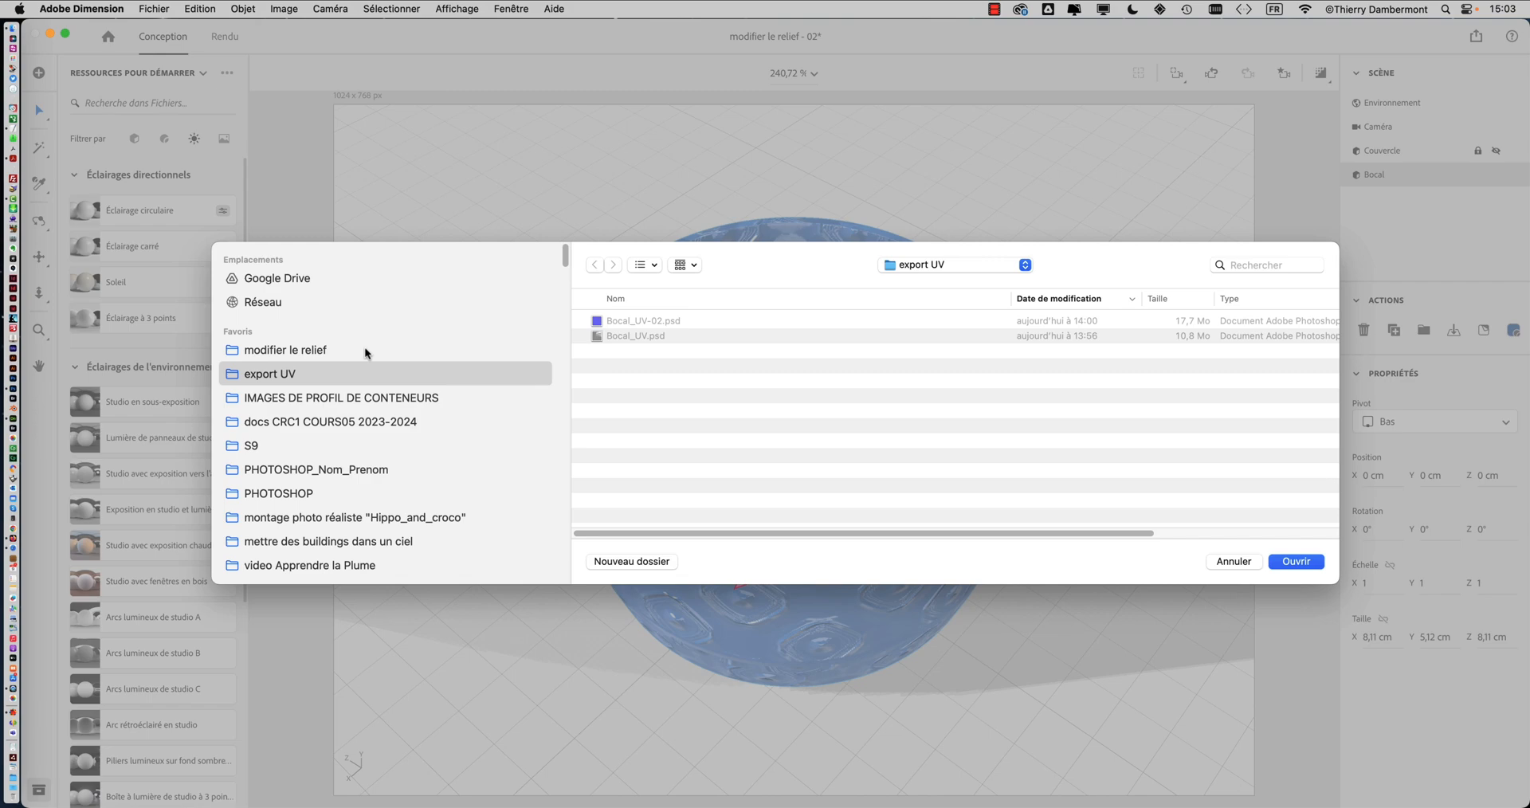
click(364, 350)
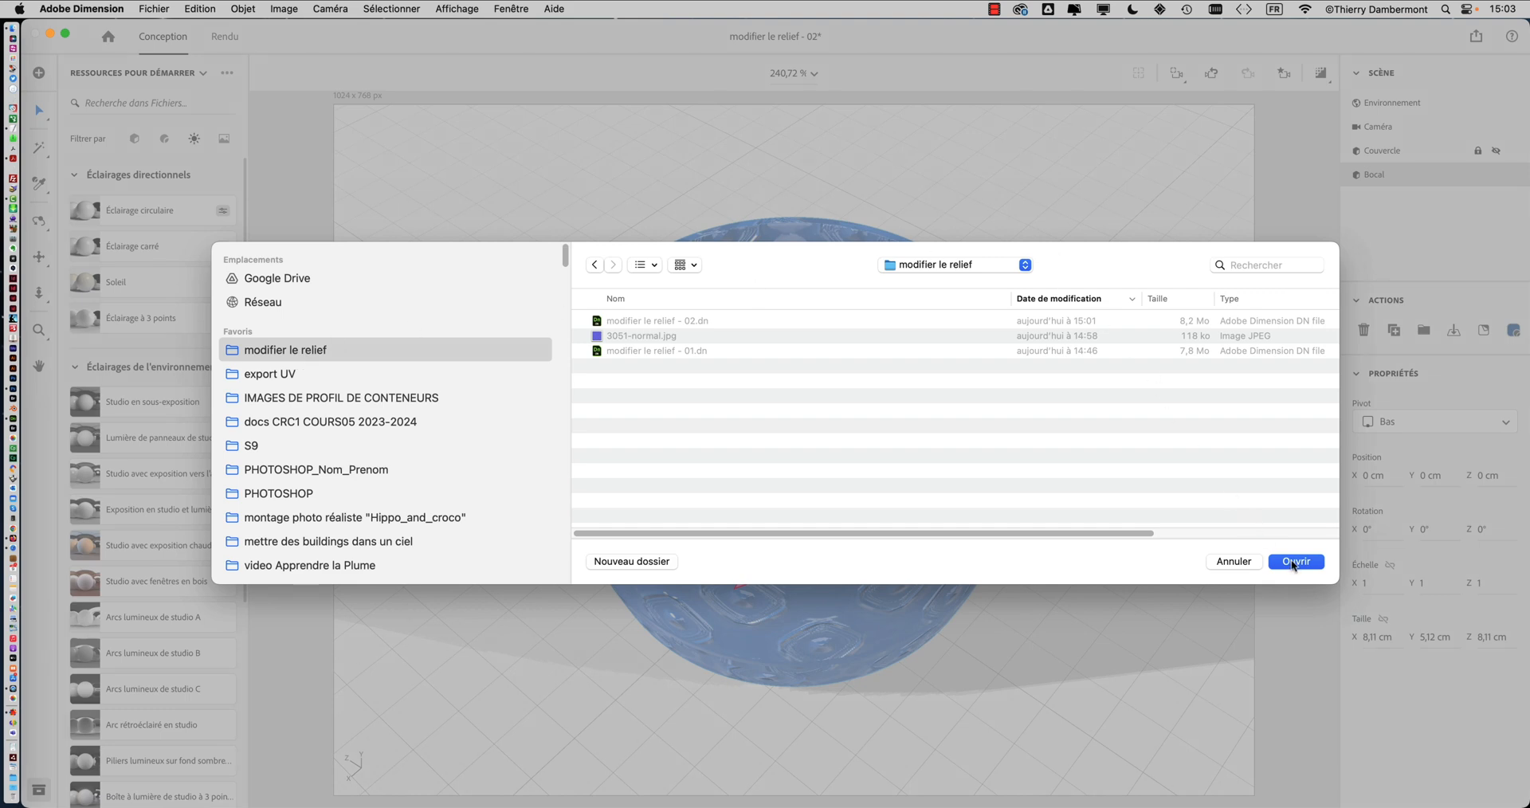
click(1294, 562)
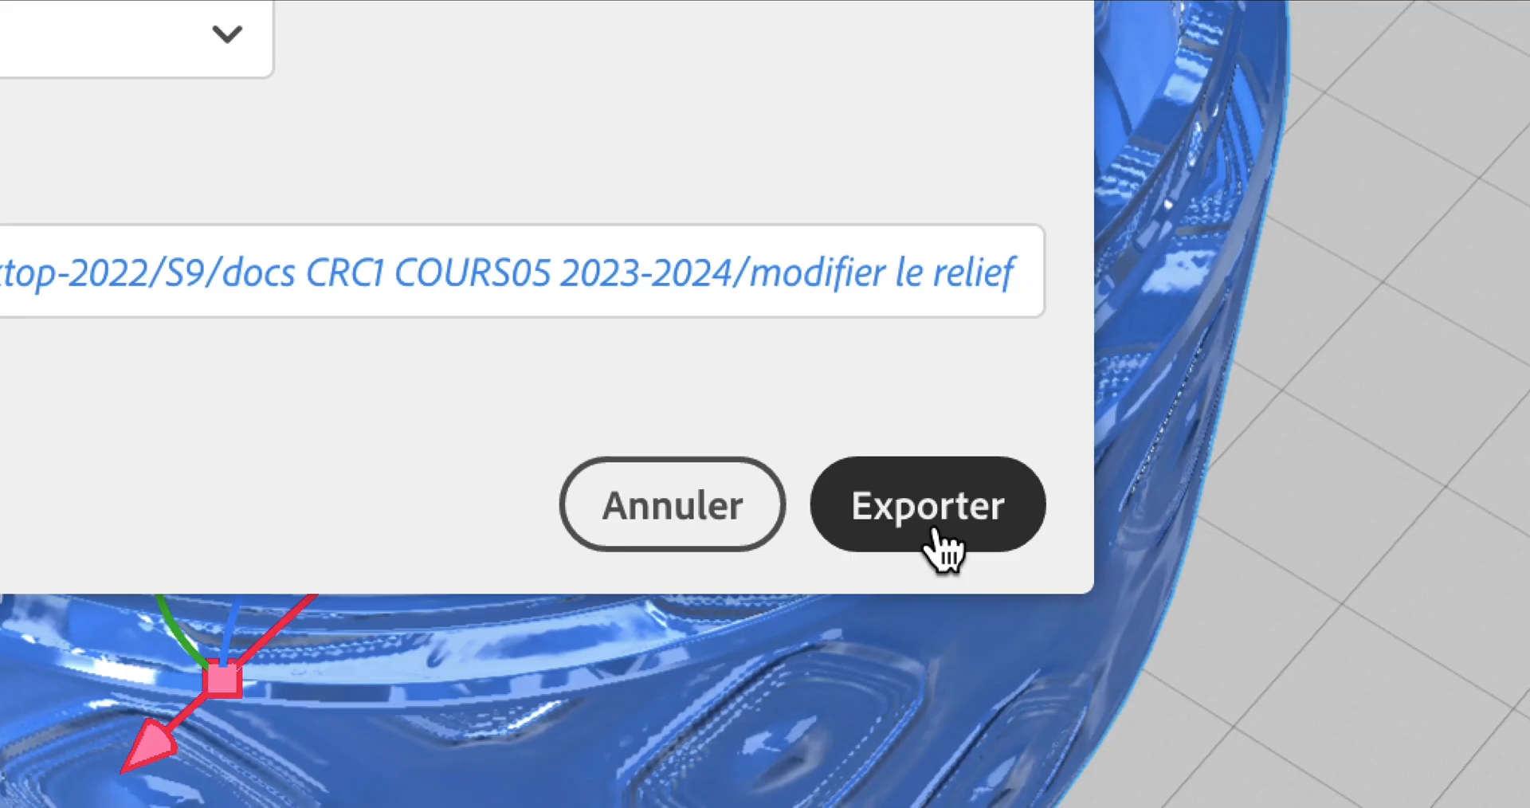
click(943, 548)
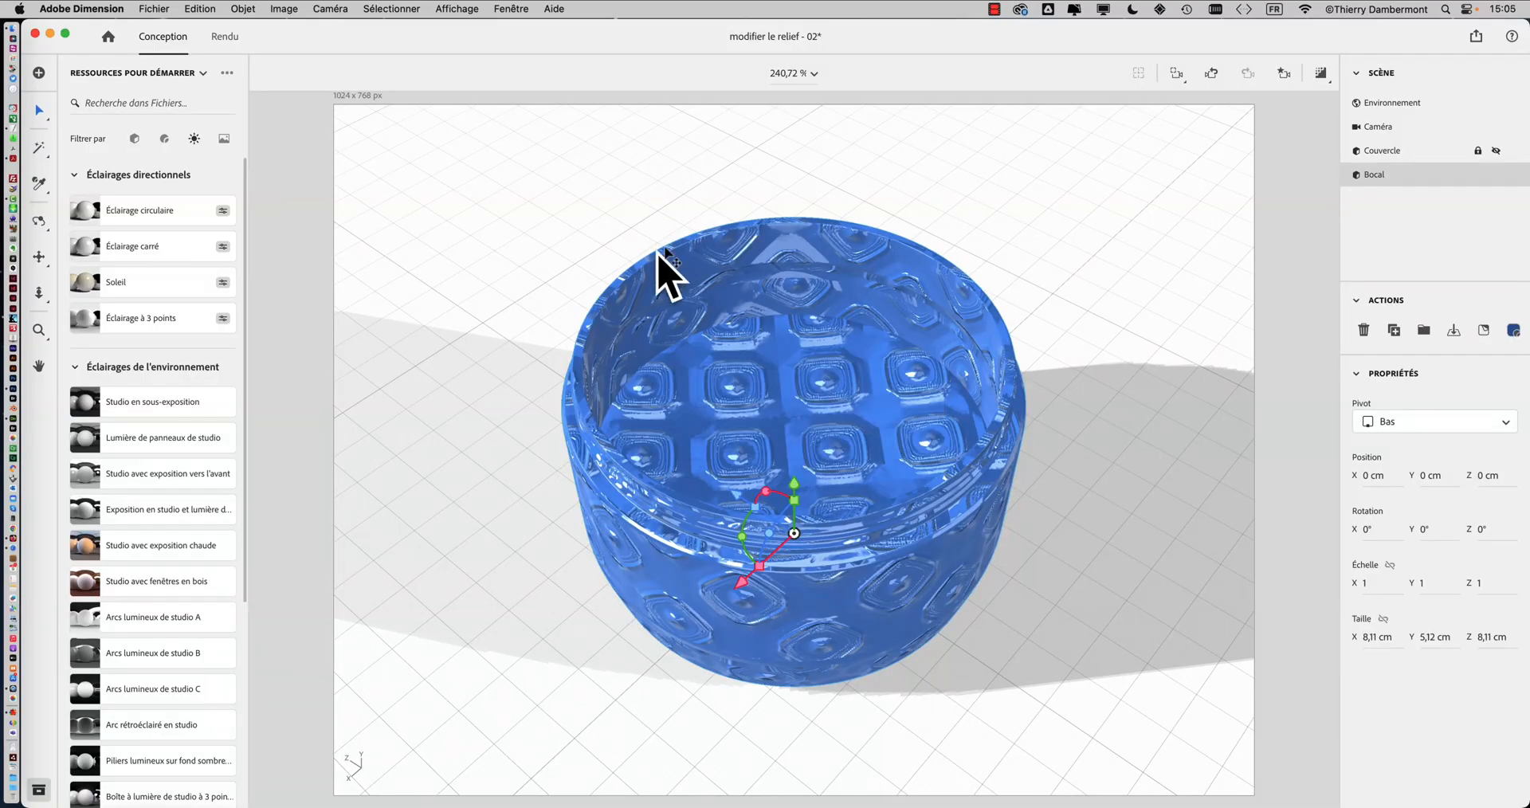
Switch to Photoshop and open 3051-normal.jpg from the "modifier le relief" folder in a resized window
key(super+Tab)
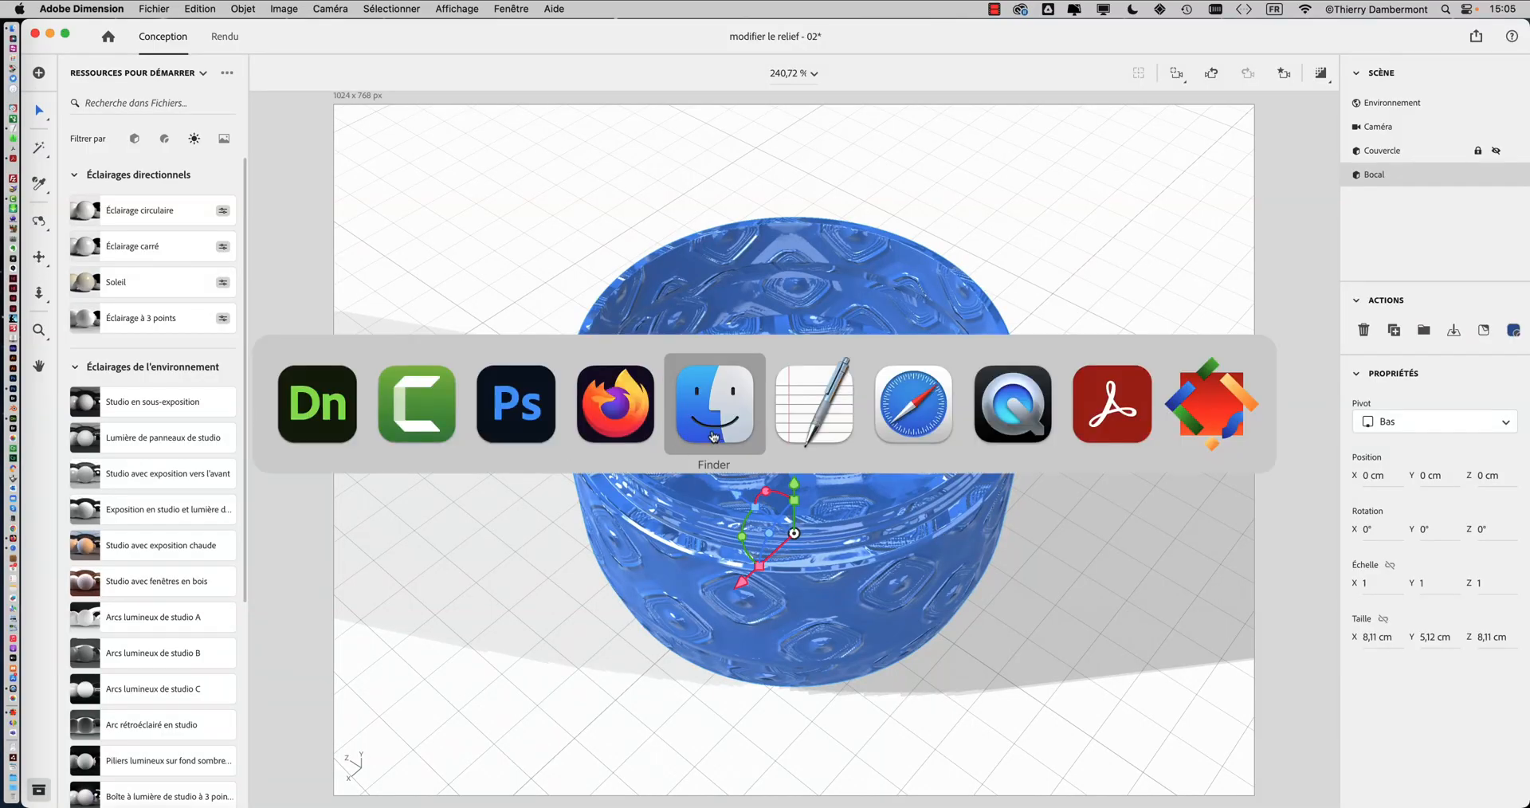
click(506, 408)
key(super+w)
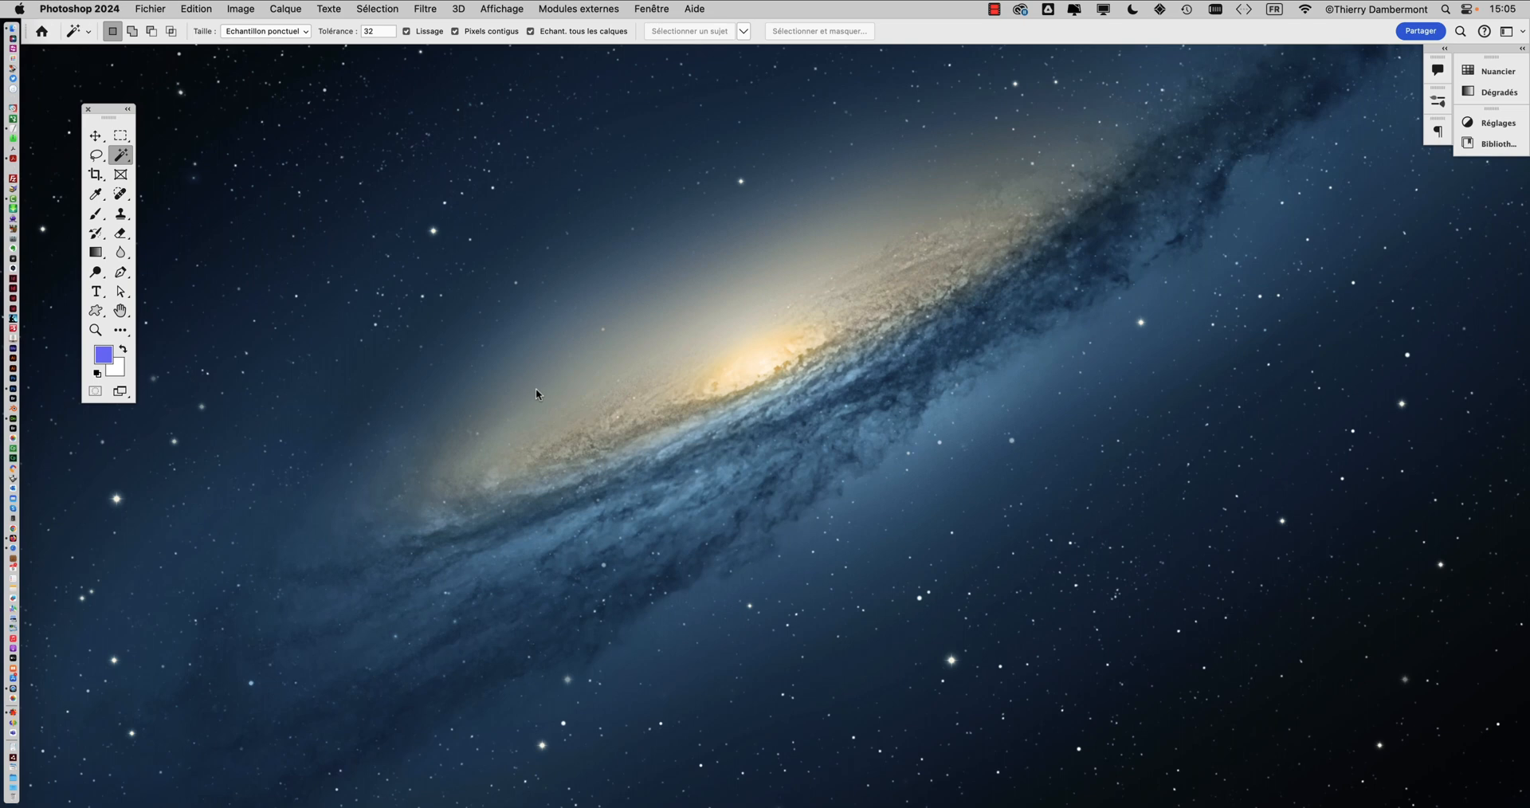
click(150, 10)
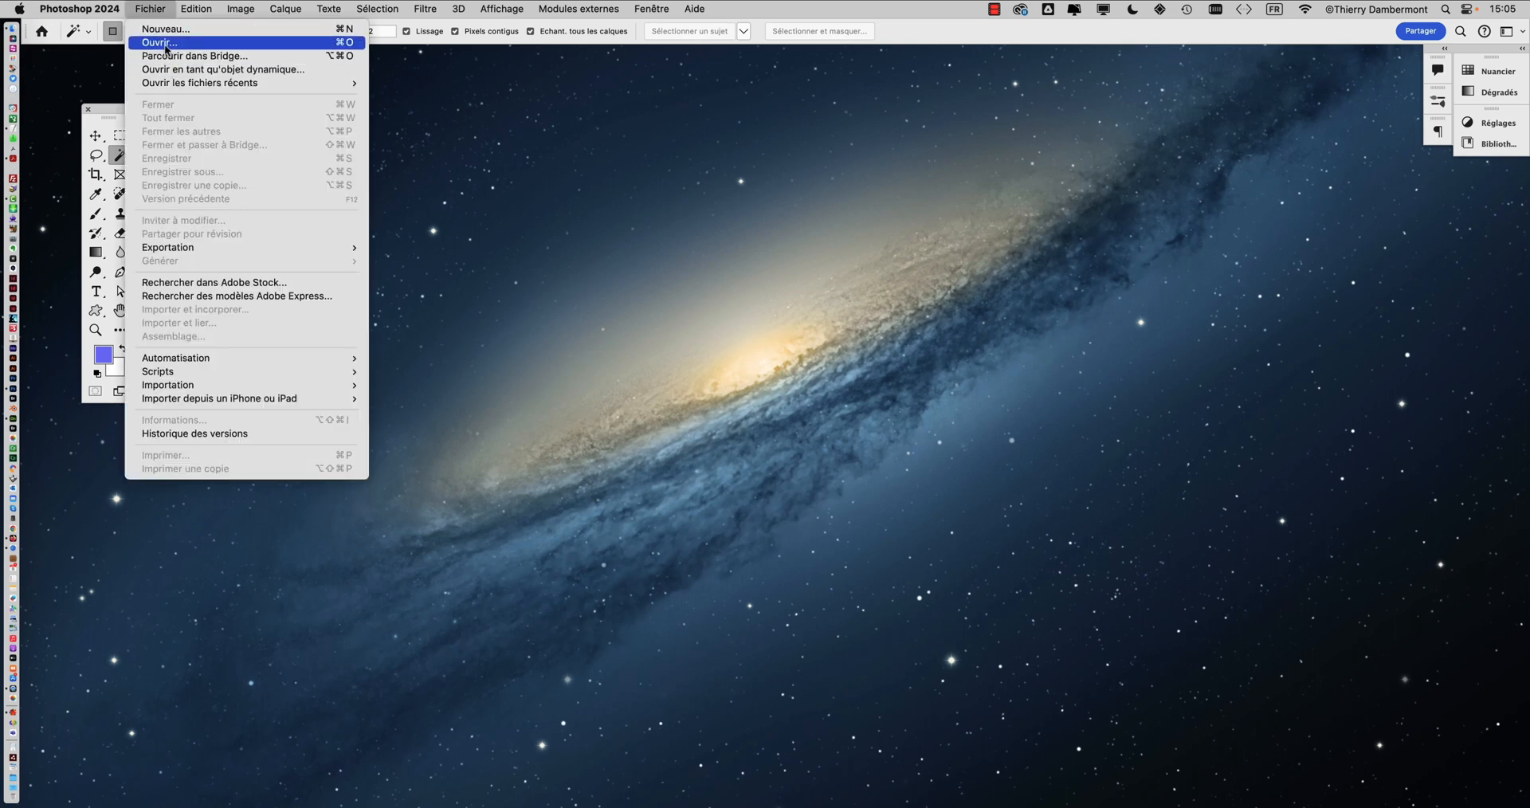
click(165, 46)
click(701, 188)
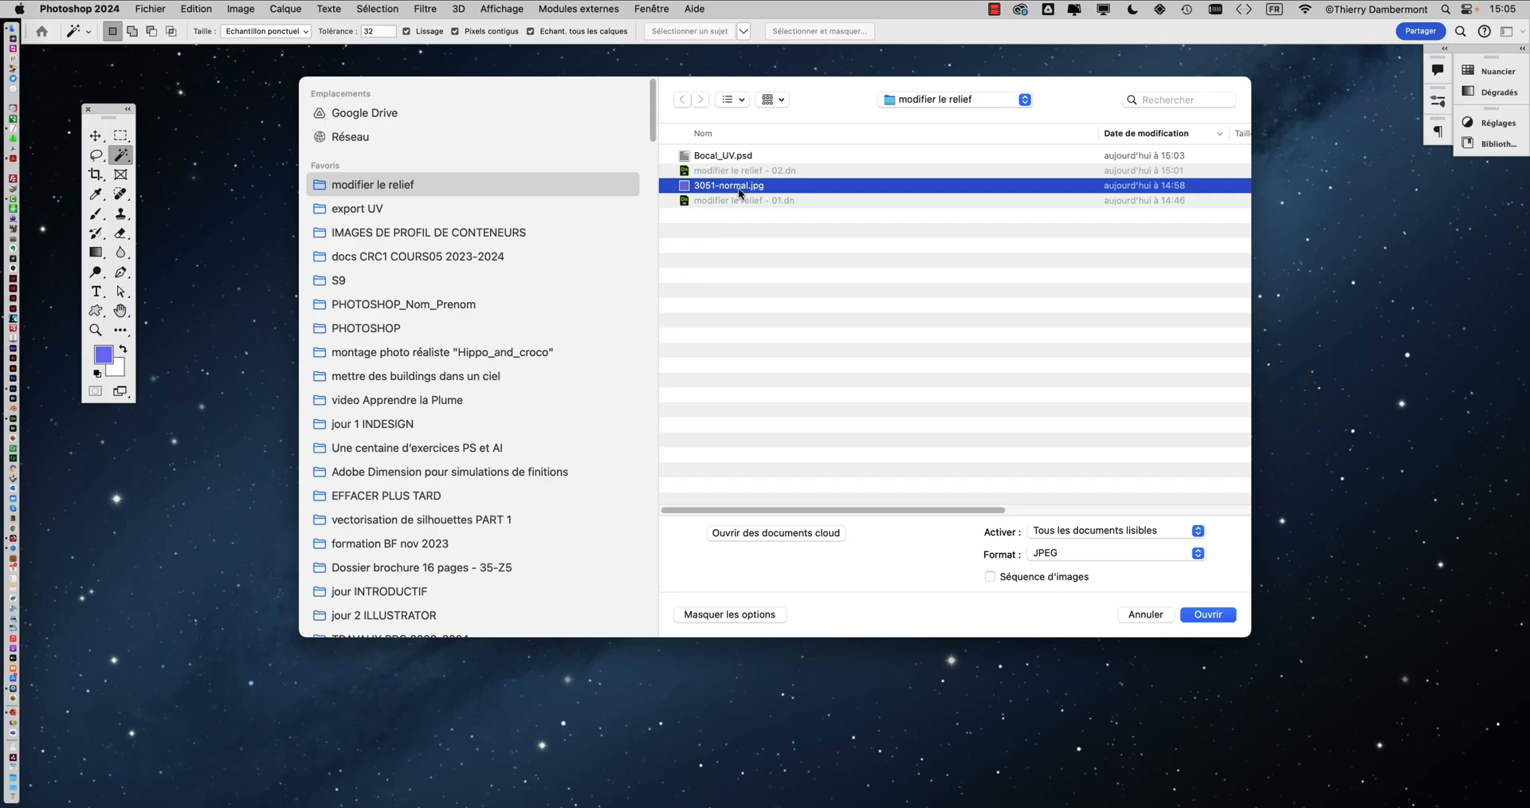
click(1207, 615)
drag(351, 282, 811, 551)
drag(591, 62, 649, 116)
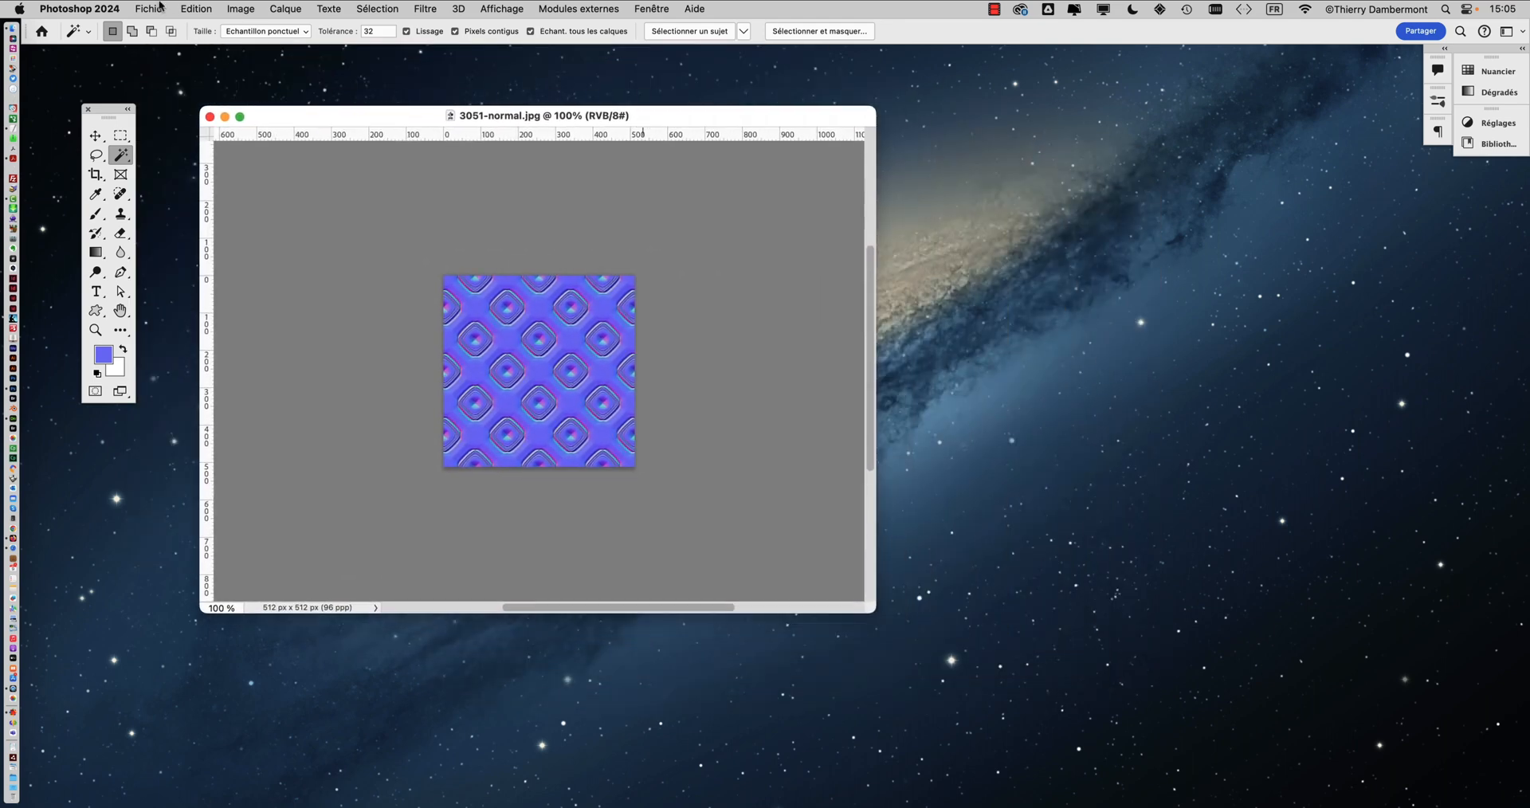
Narrow the 3051-normal.jpg window and display the pattern library (Motifs) beside it
click(184, 8)
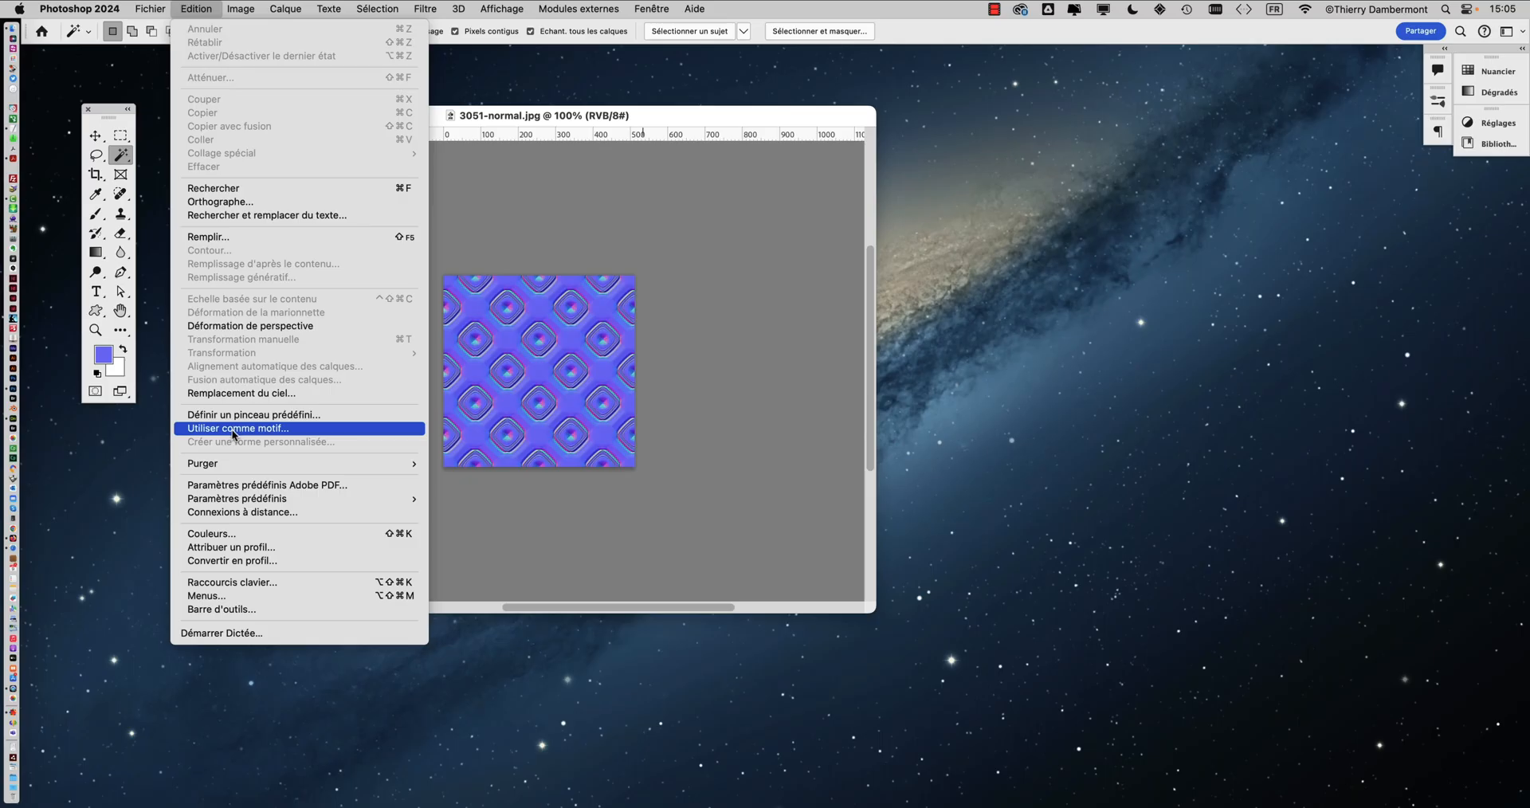
click(239, 427)
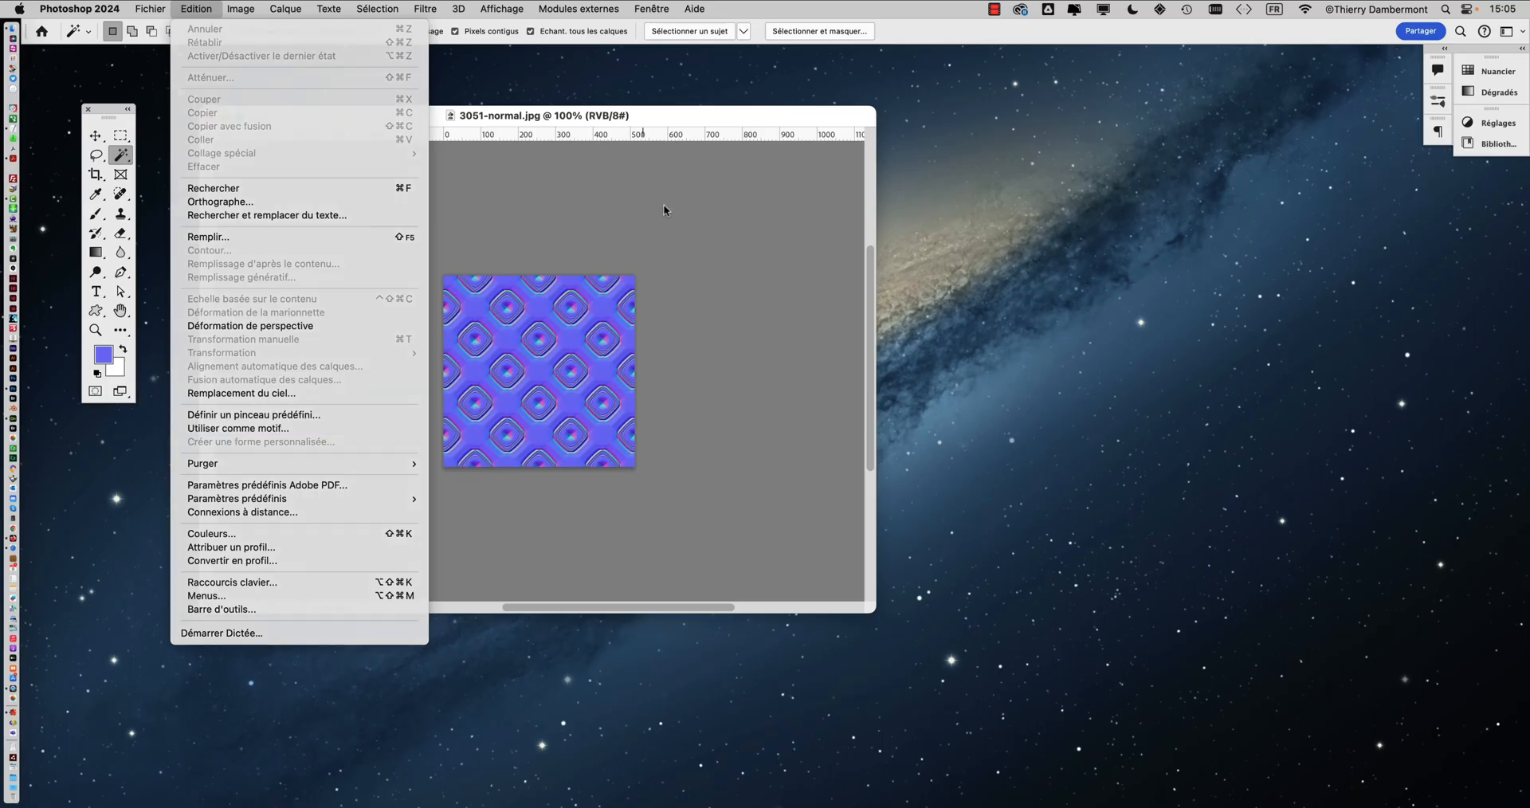
drag(875, 613, 637, 629)
click(654, 8)
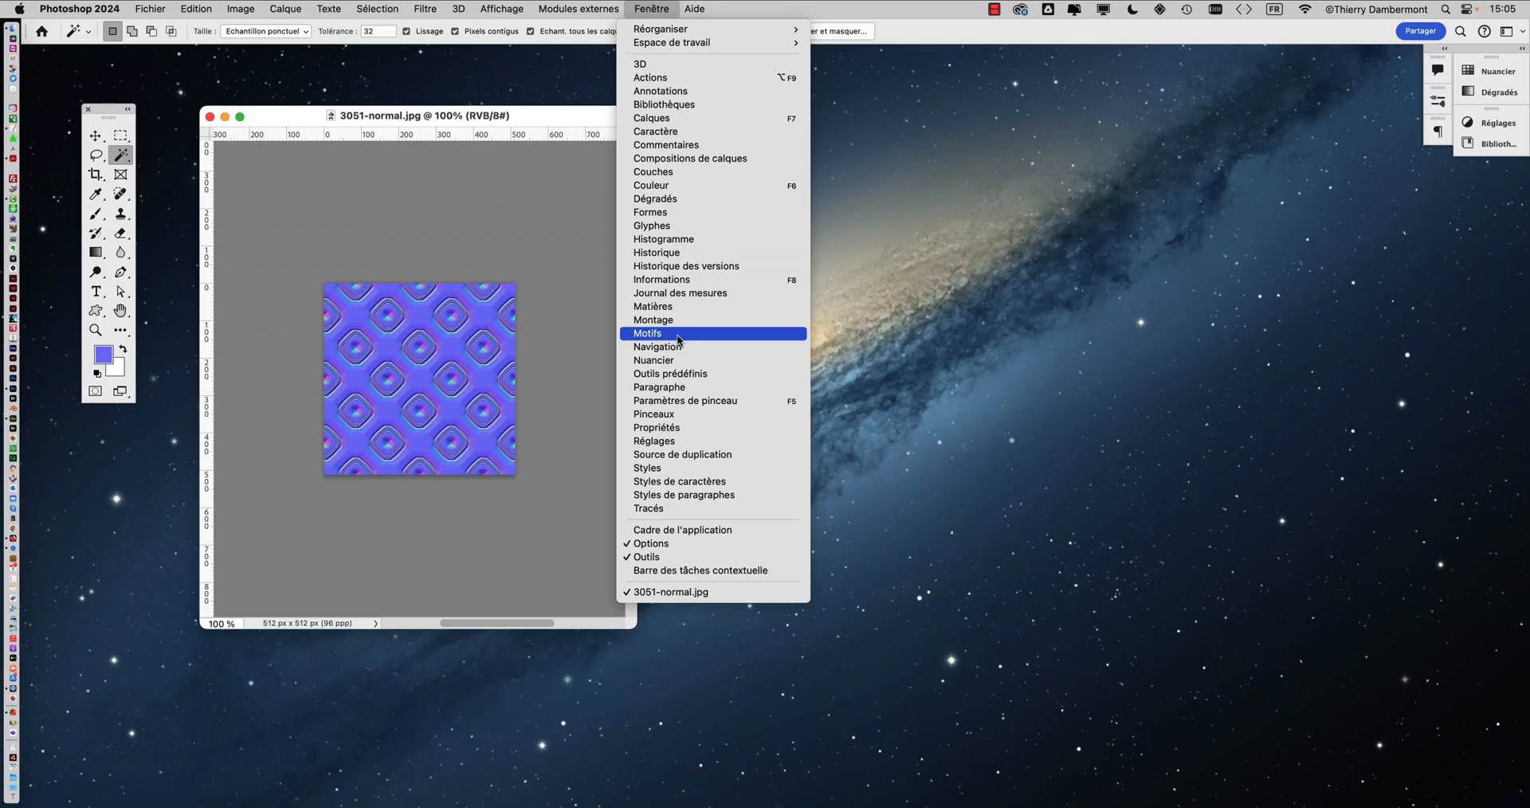
click(678, 335)
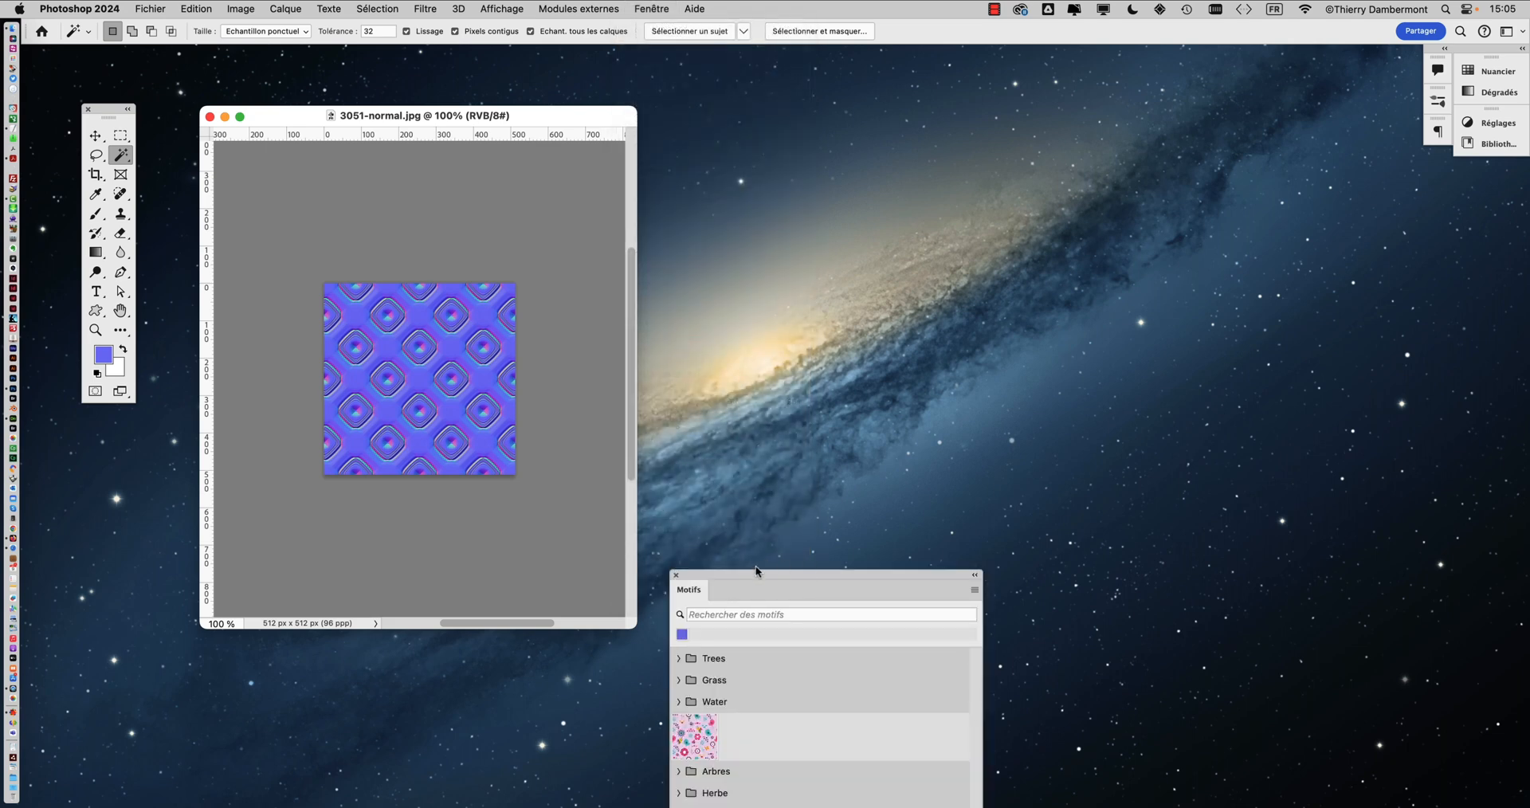
drag(757, 570, 826, 79)
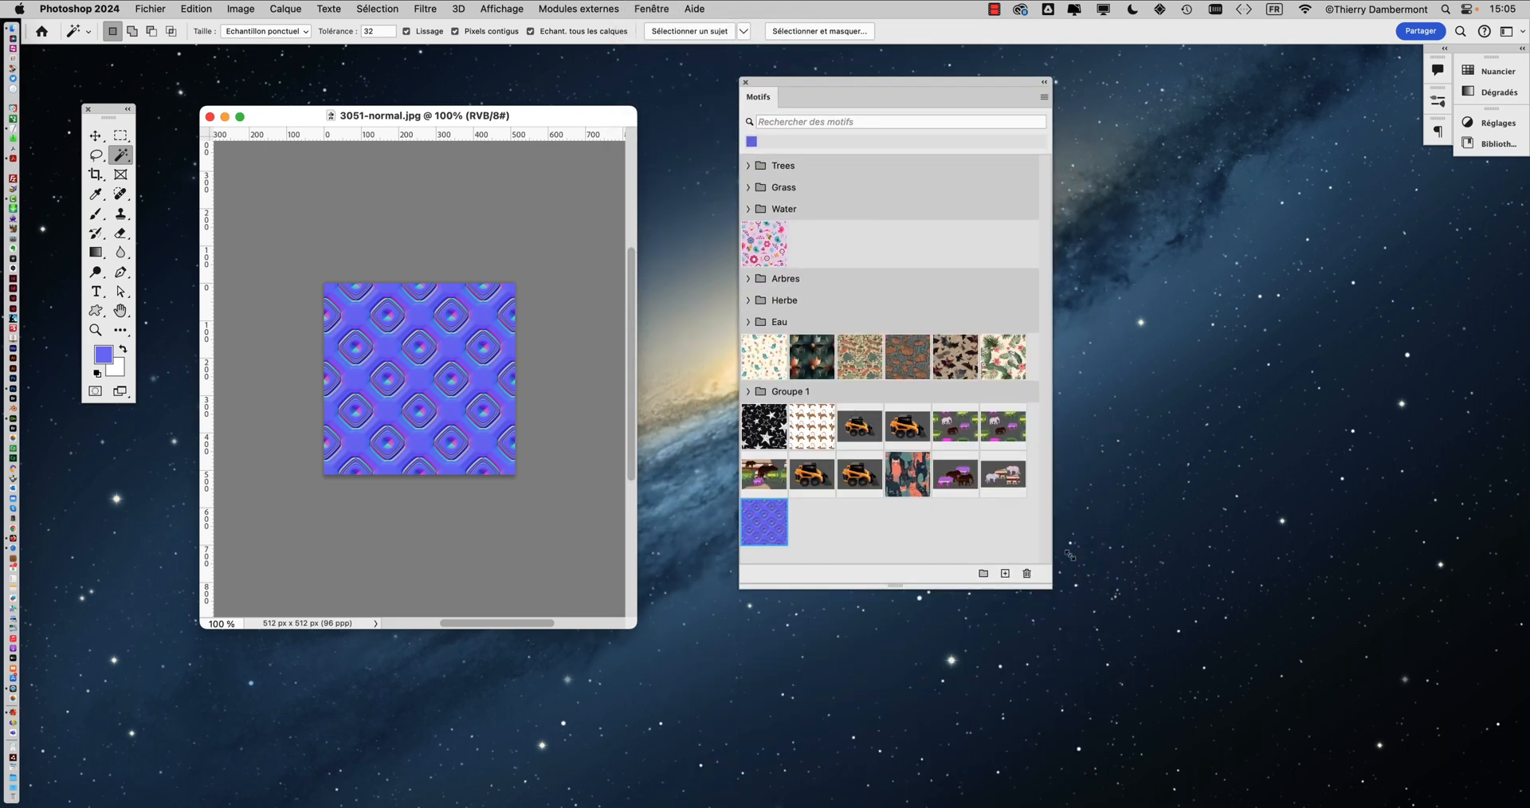
Delete the existing blue normal-map pattern and create a new pattern from the open image, named 3051-normal.jpg
drag(1051, 587, 1113, 535)
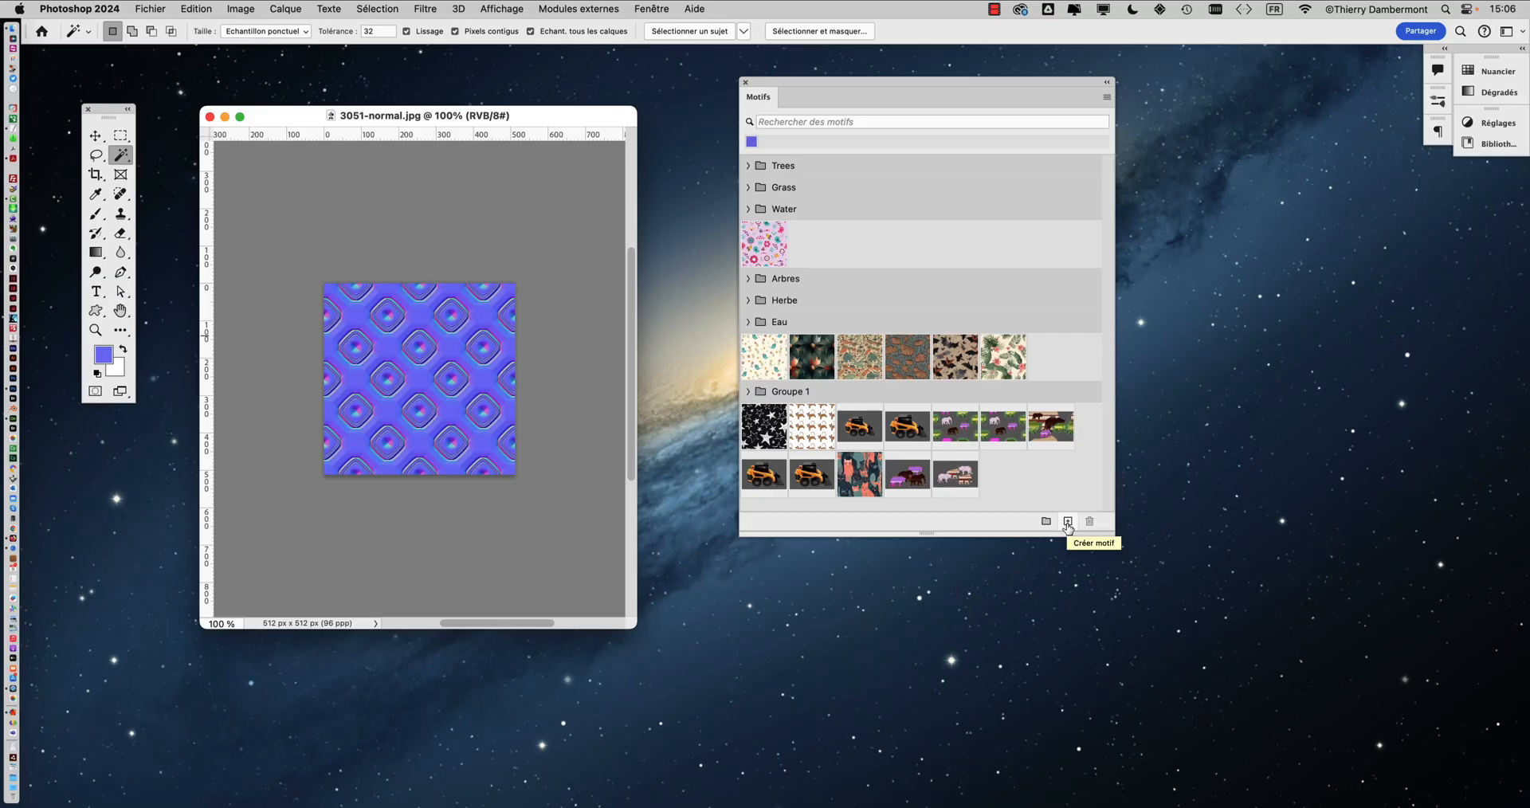
click(1068, 522)
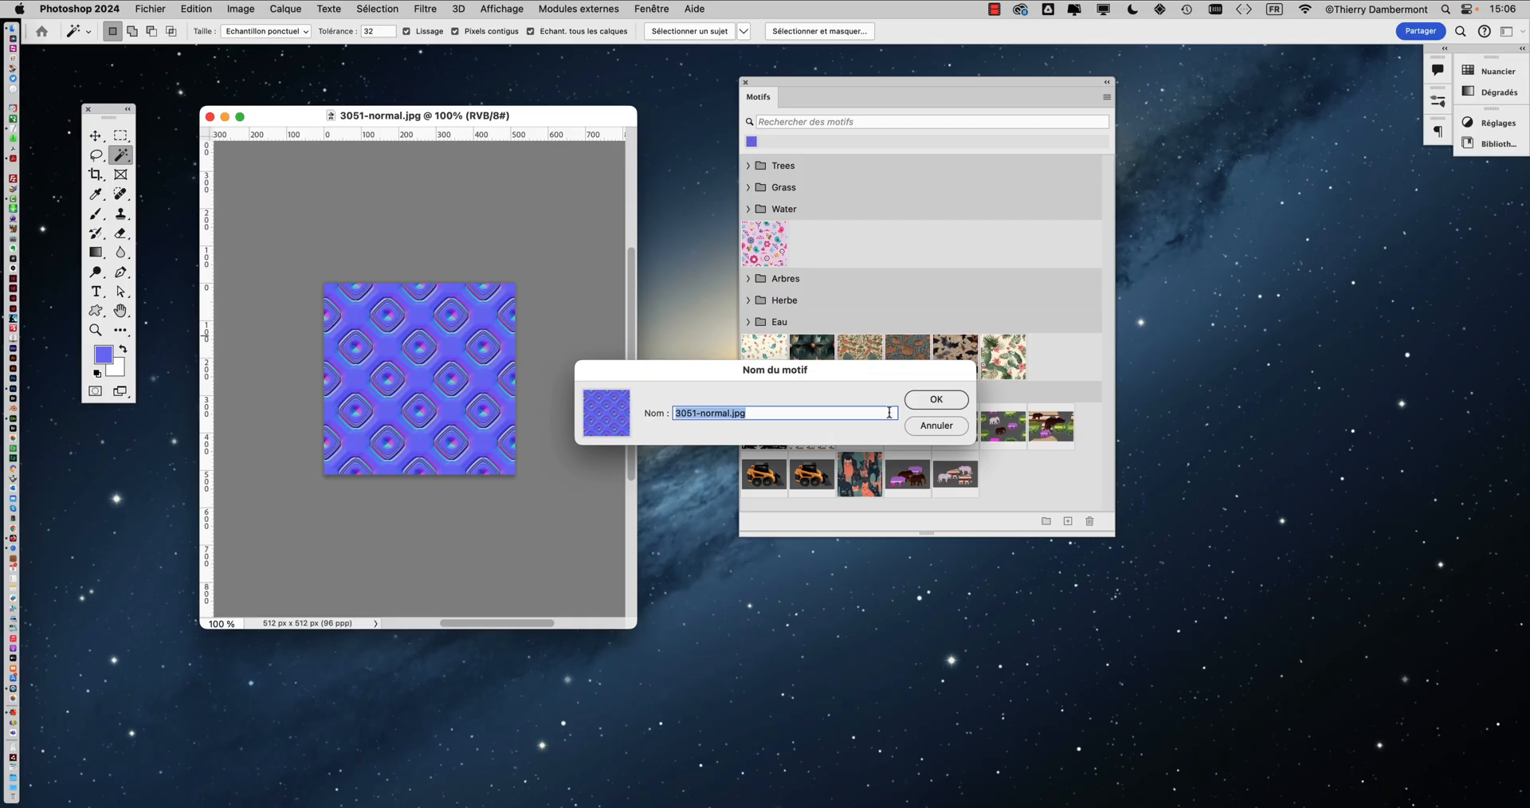
click(926, 406)
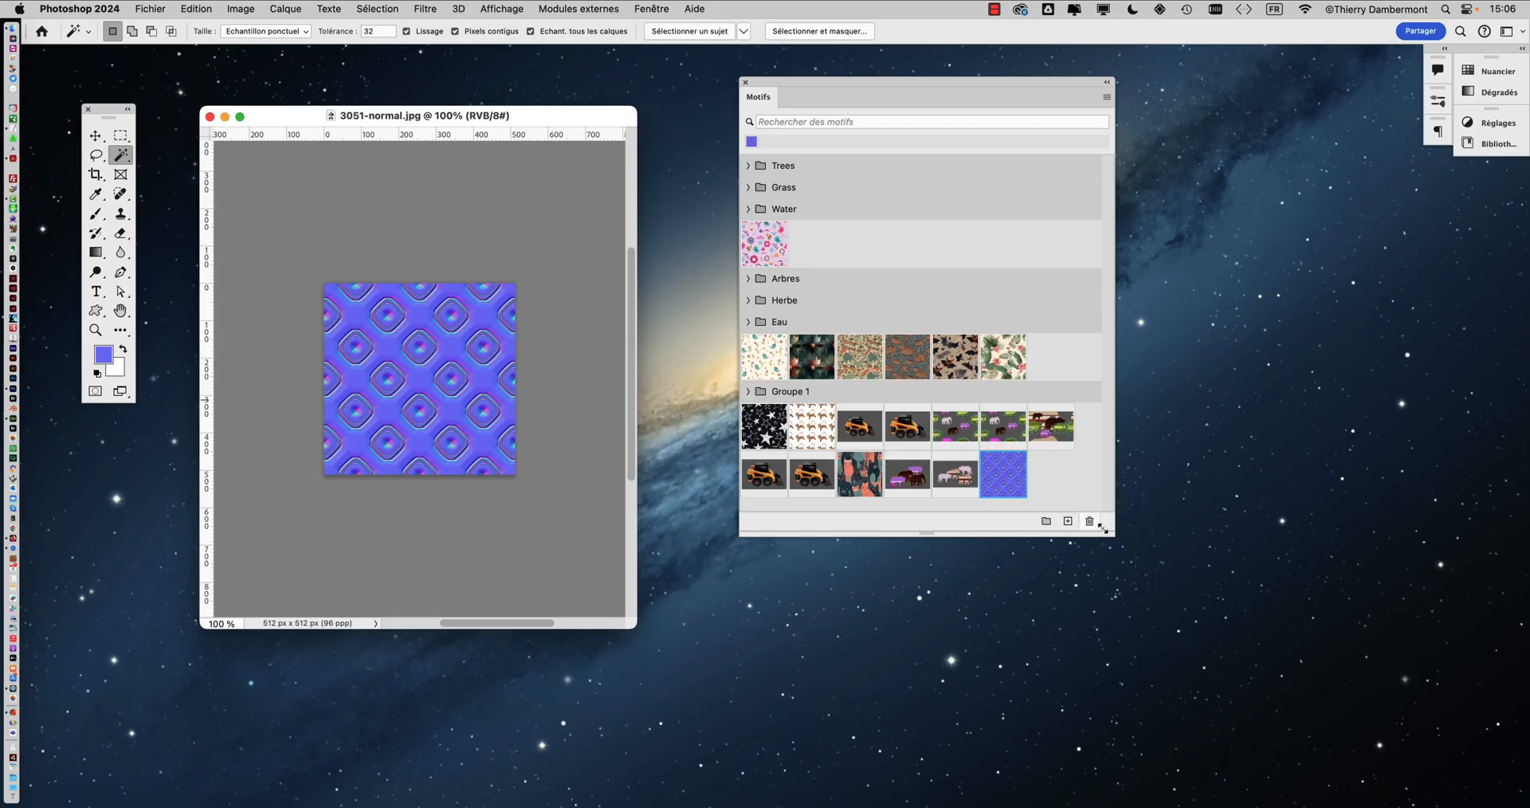
Enlarge the pattern library and create a new pattern group named "UV maps"
drag(1103, 527, 1224, 585)
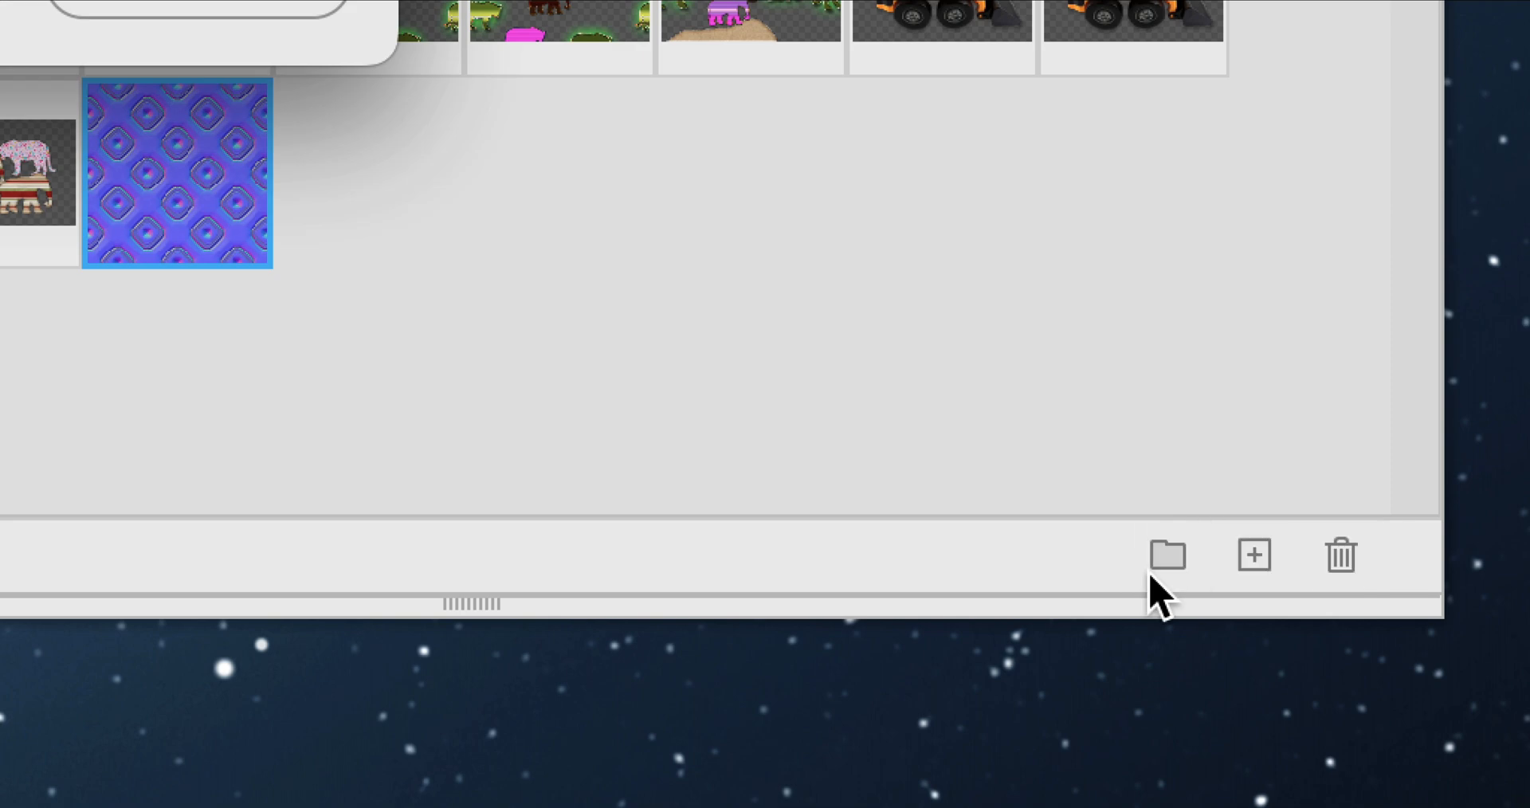
click(1155, 572)
text(UV maps)
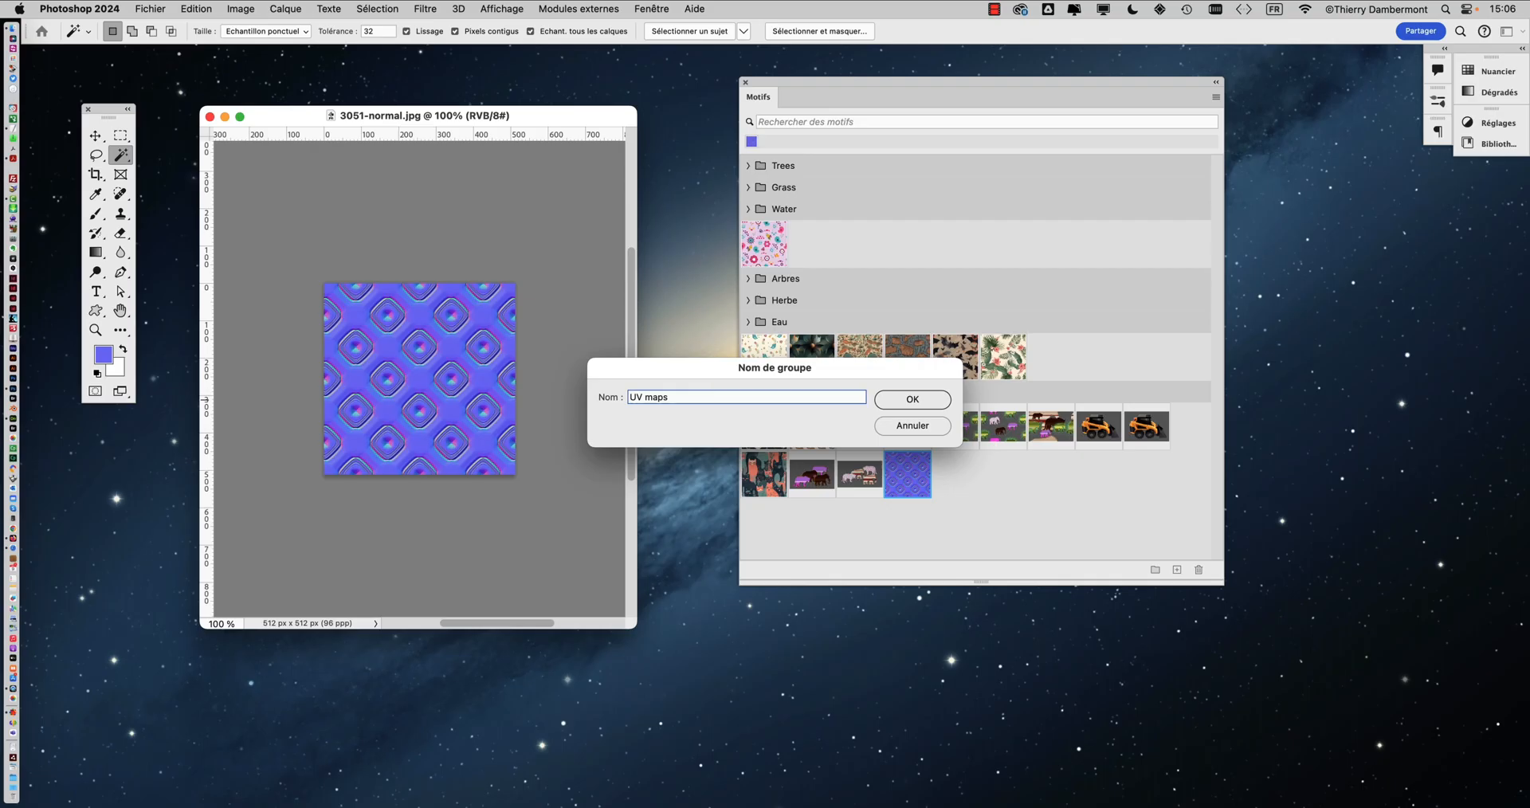
key(Return)
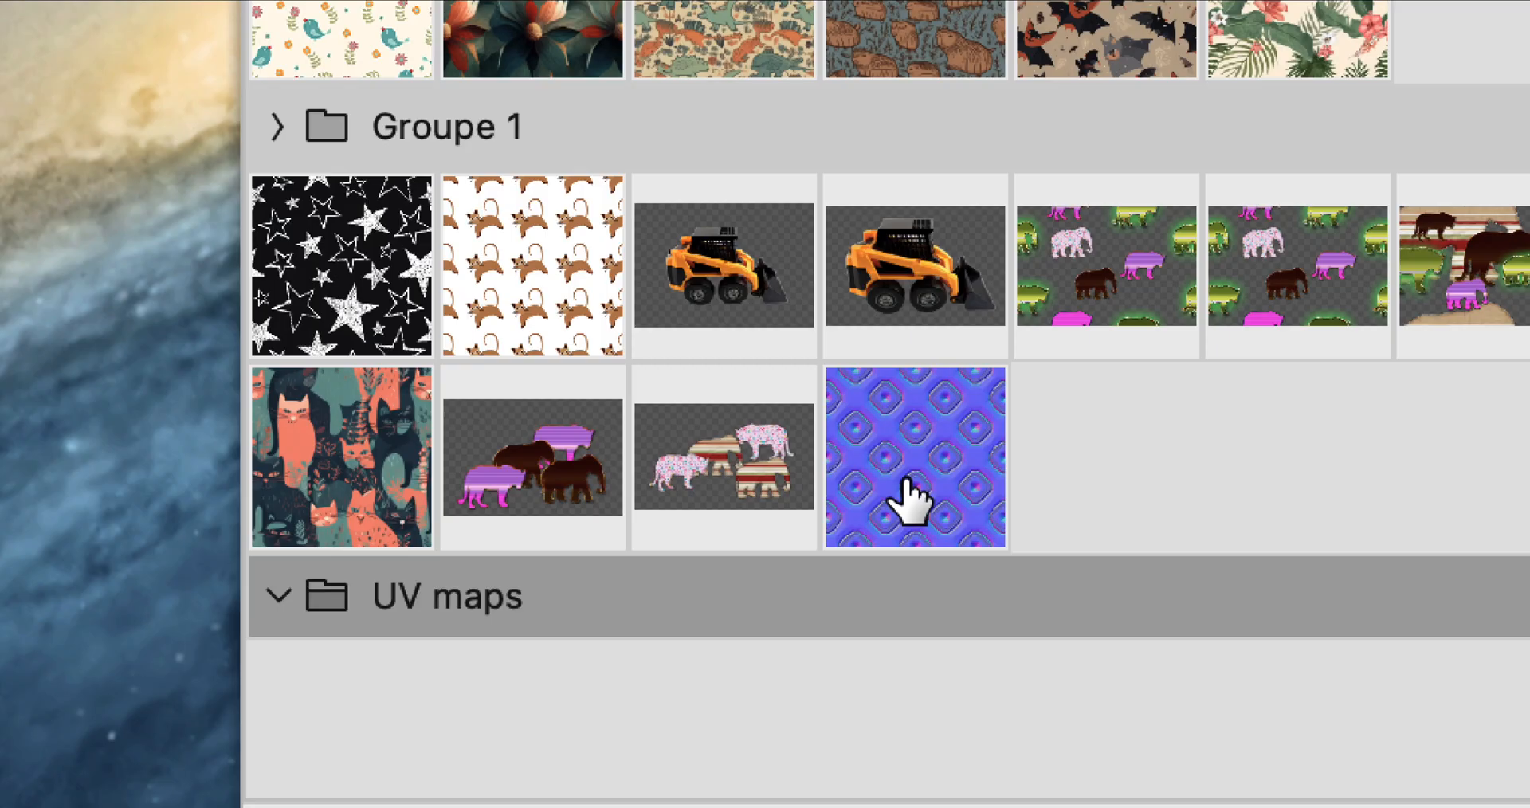
Move the blue normal-map pattern into the UV maps group and leave the group expanded
drag(911, 502, 332, 596)
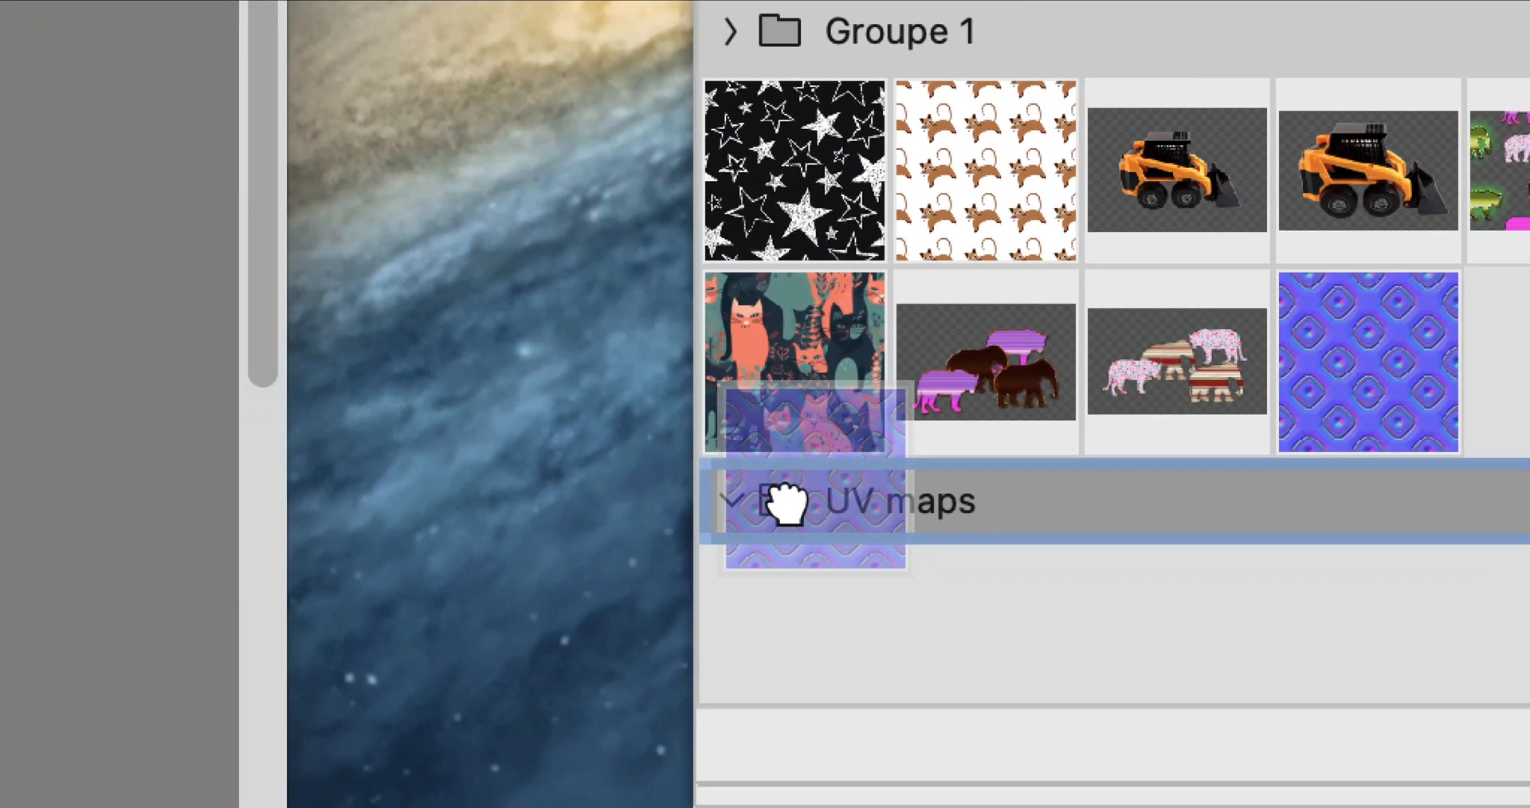
drag(785, 502, 791, 510)
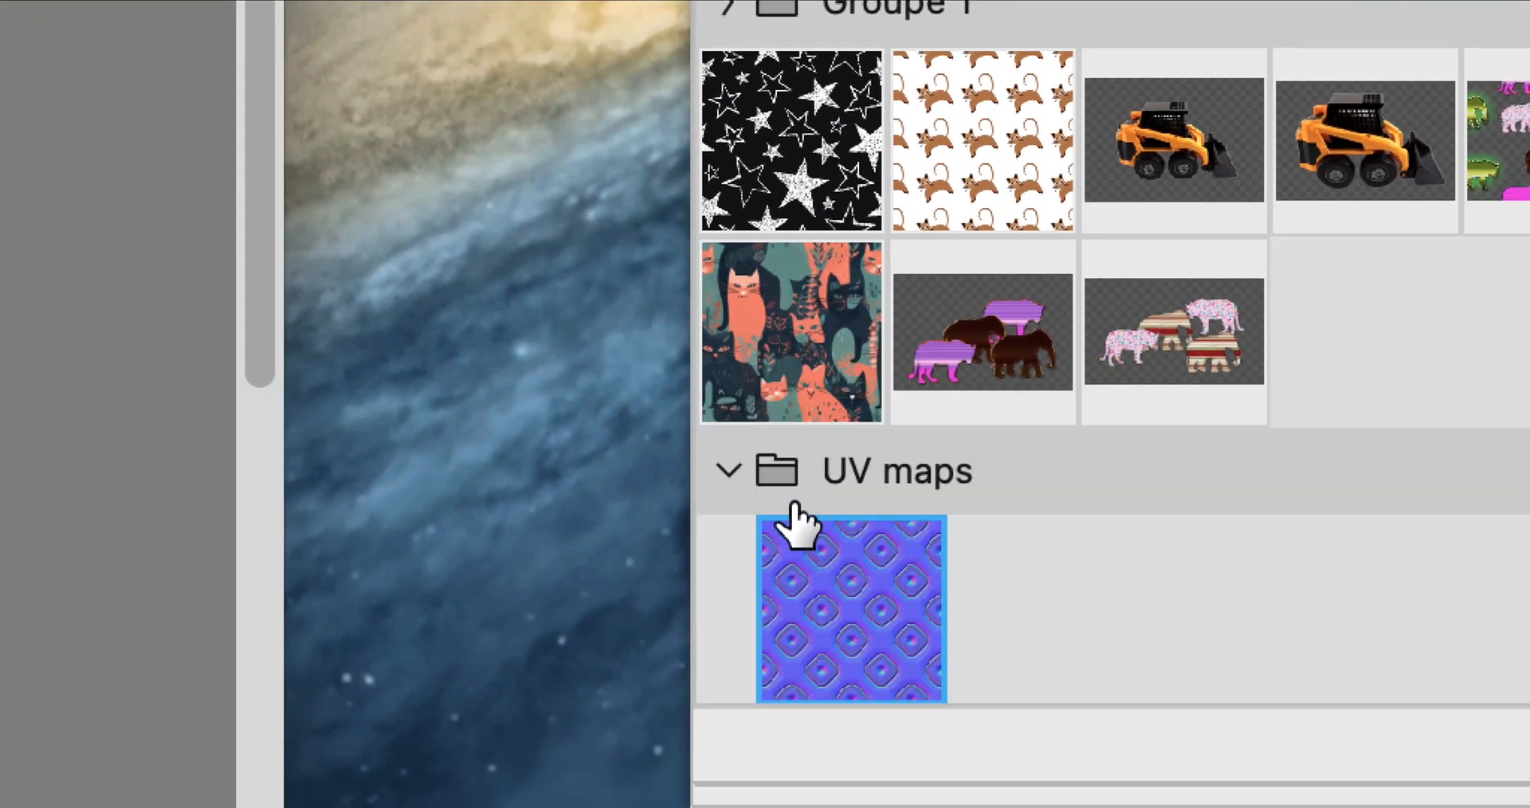
click(737, 502)
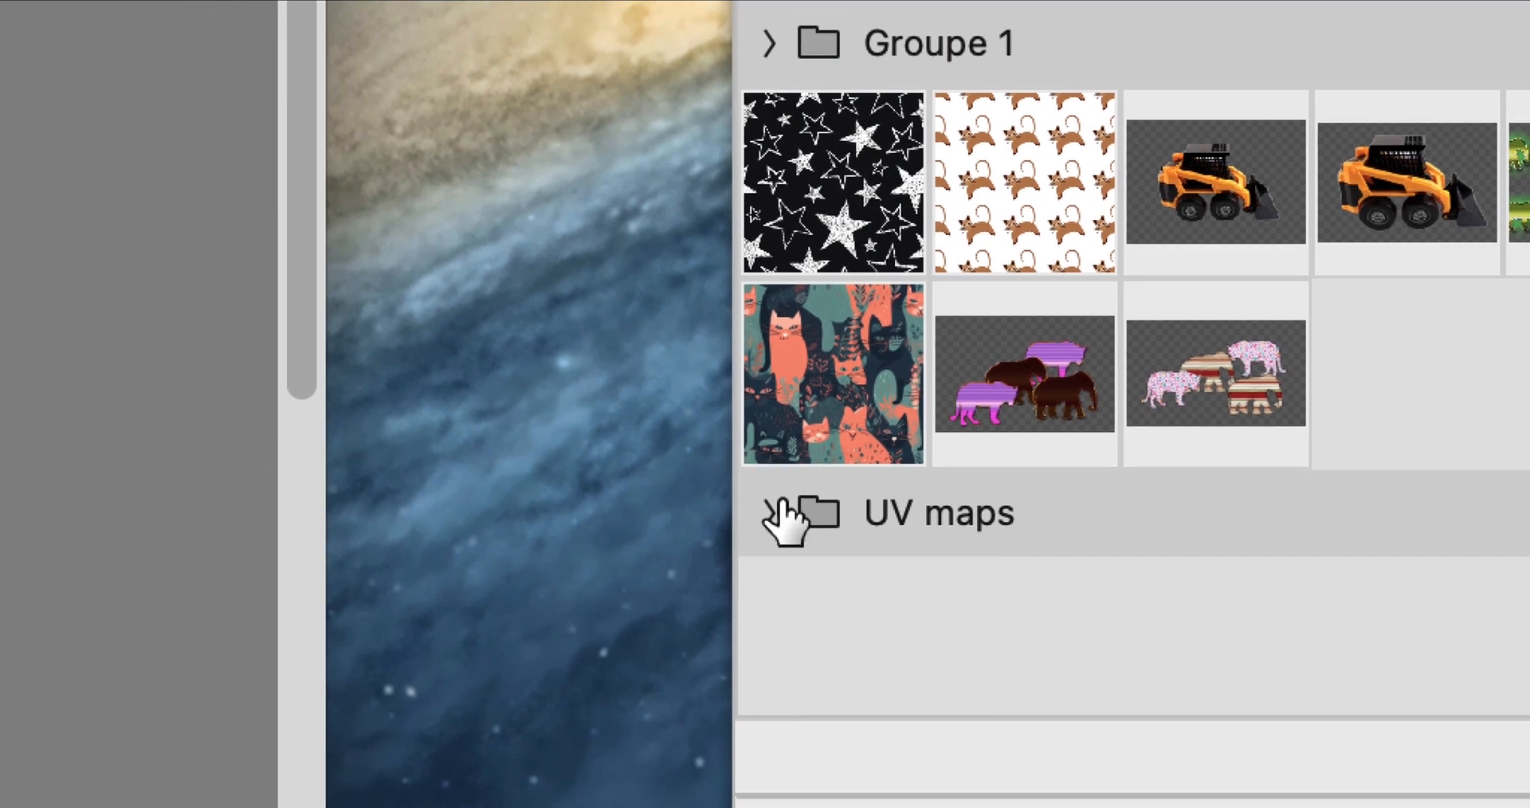
click(771, 514)
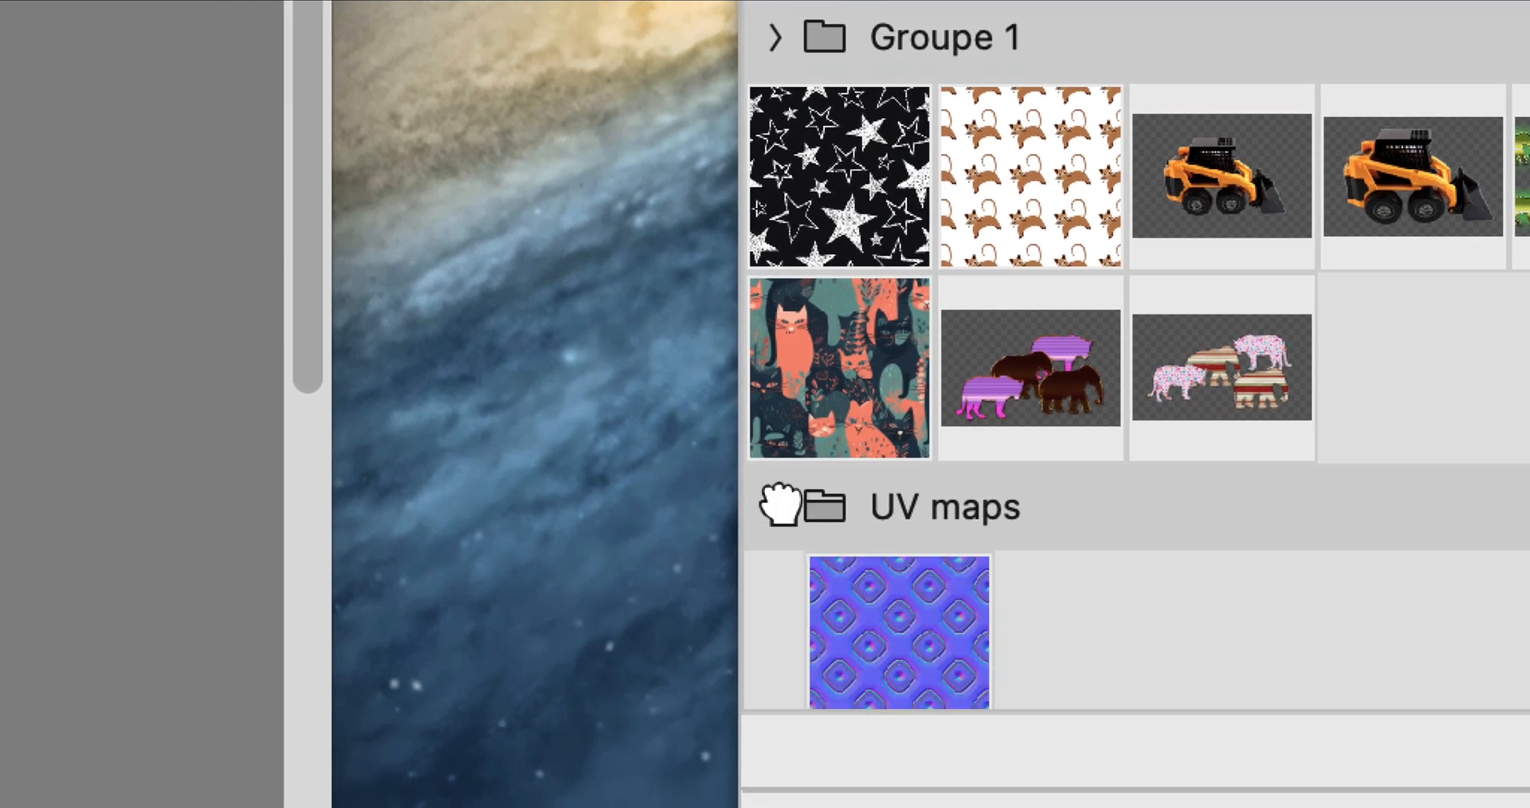
click(779, 506)
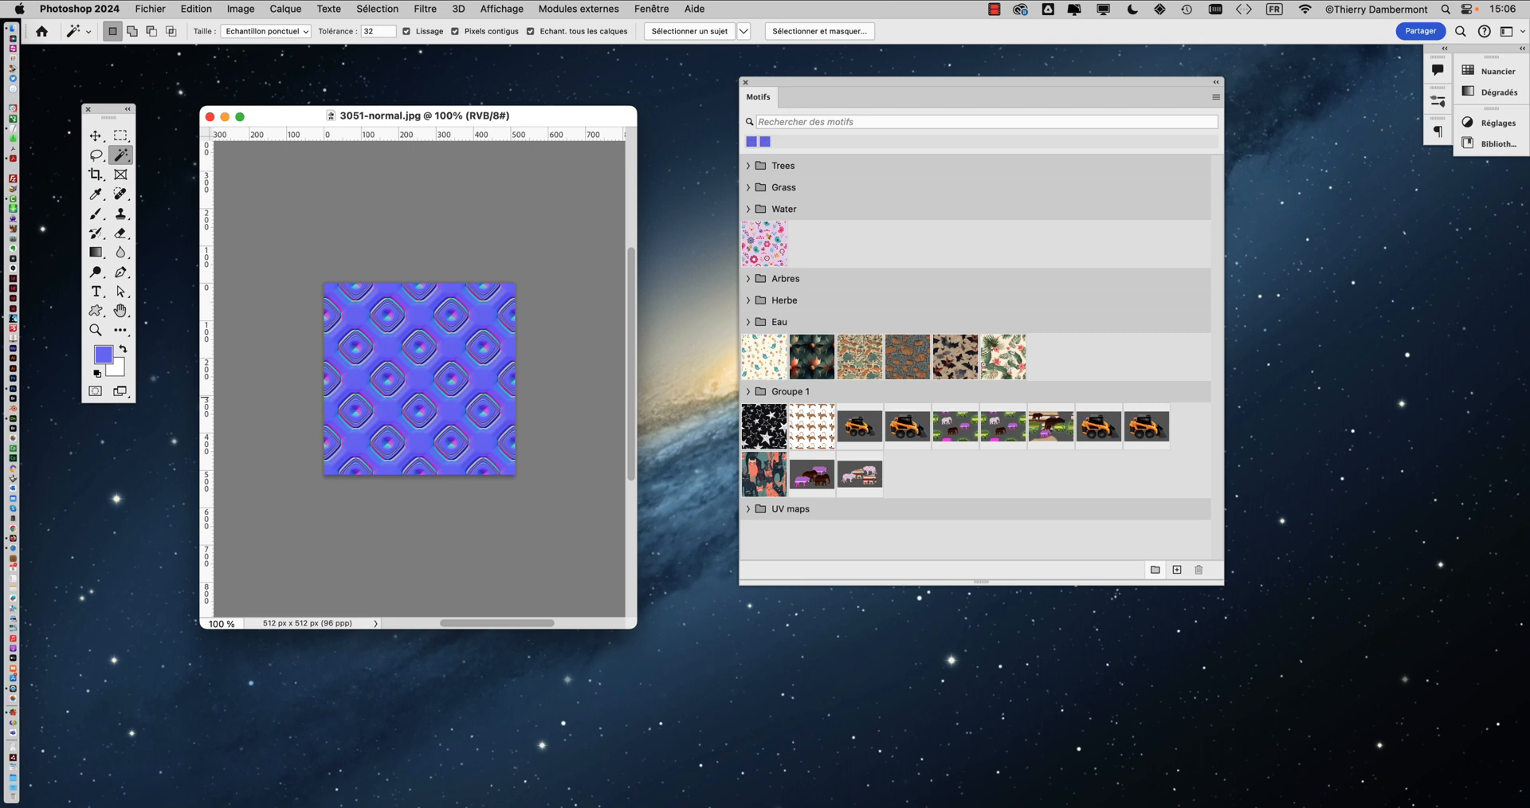
click(748, 509)
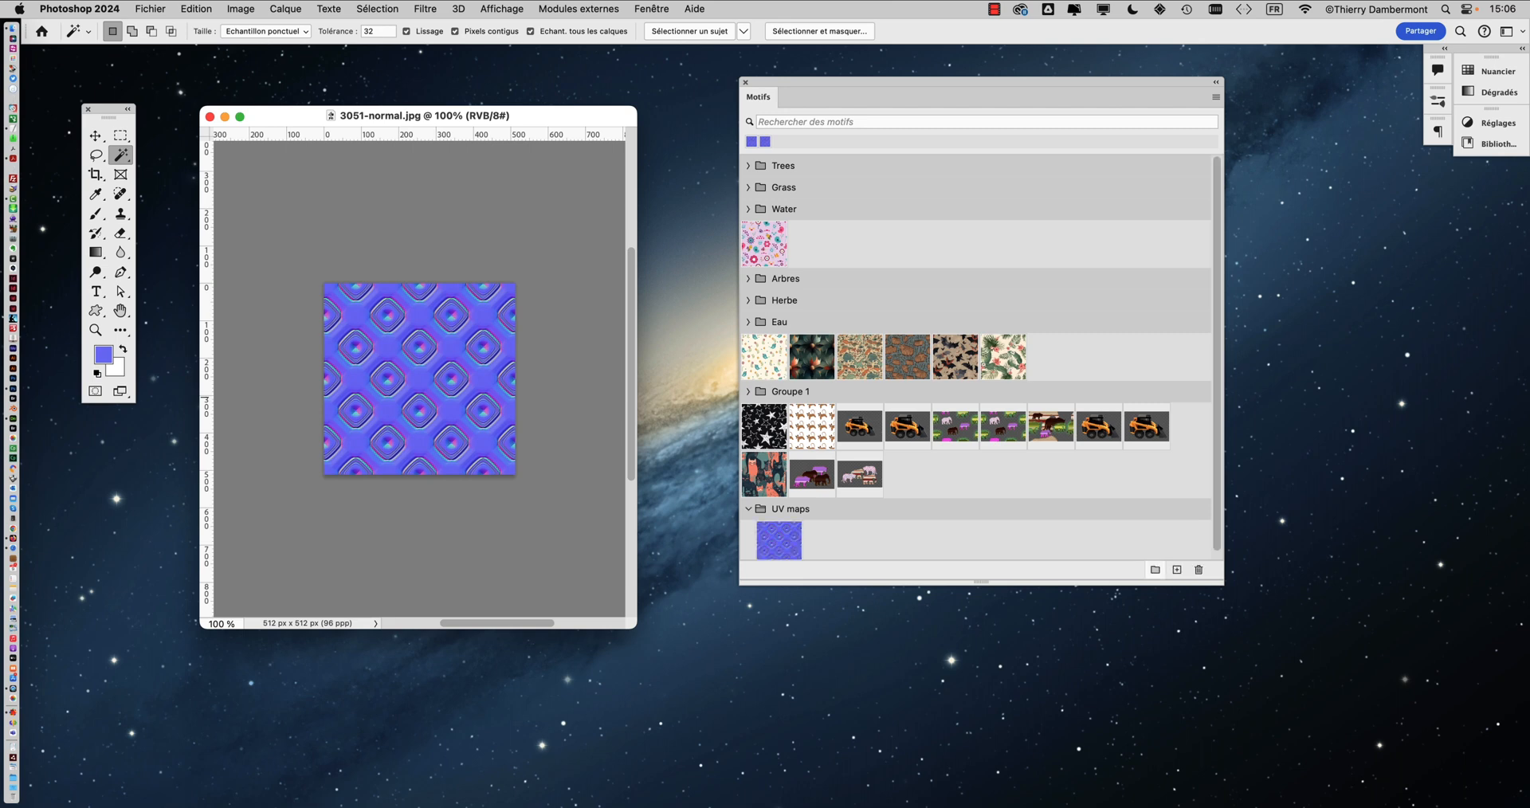
Lengthen the pattern library window and collapse the UV maps group
click(748, 508)
drag(1222, 584, 1216, 648)
click(748, 509)
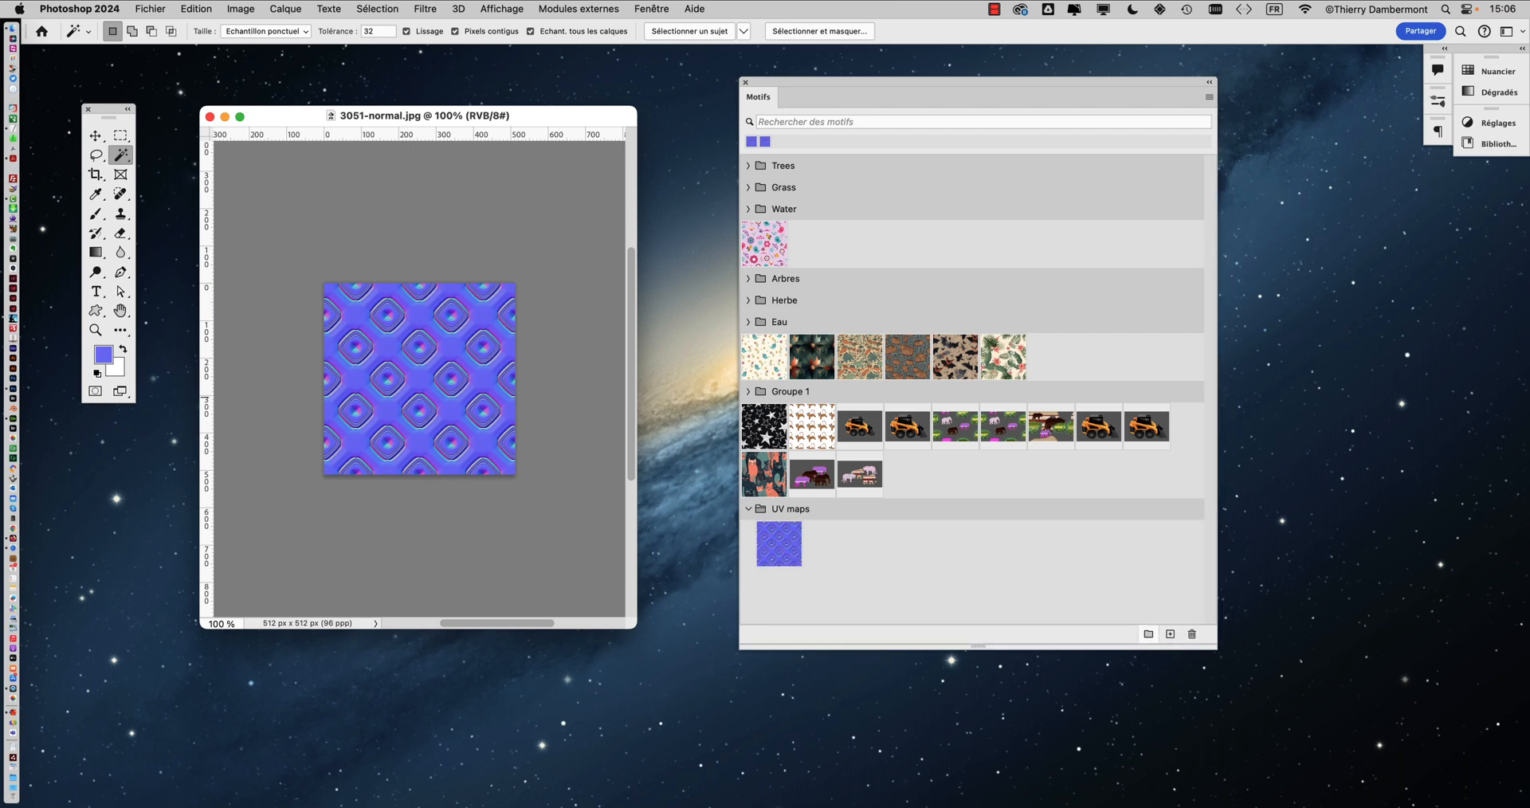
click(747, 509)
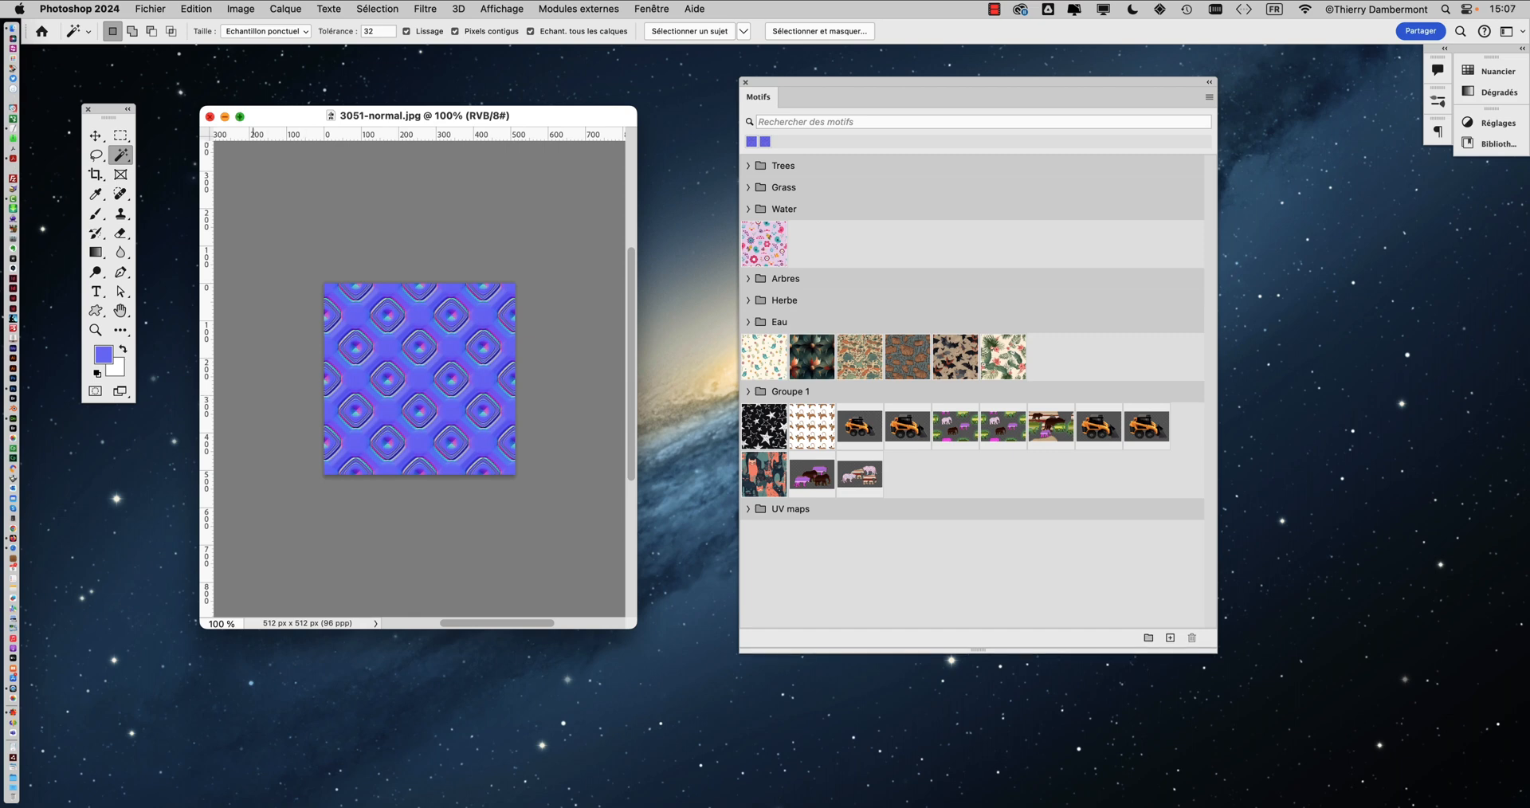
Close the 3051-normal.jpg image, then move the pattern library aside and make it narrower
key(super+w)
drag(978, 82, 1164, 70)
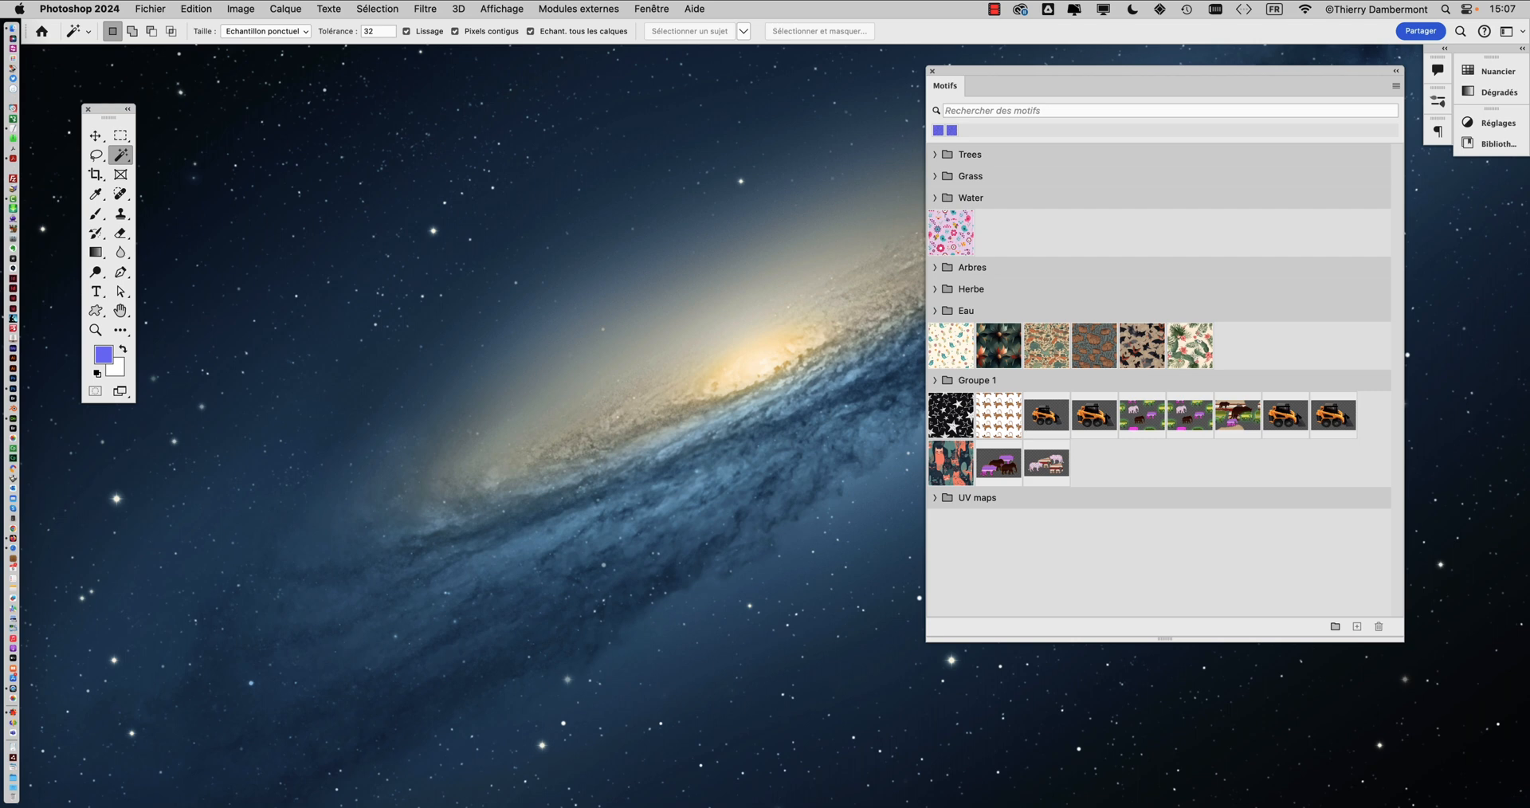
drag(1403, 640, 1209, 623)
Open Bocal_UV.psd from the "modifier le relief" folder
click(150, 9)
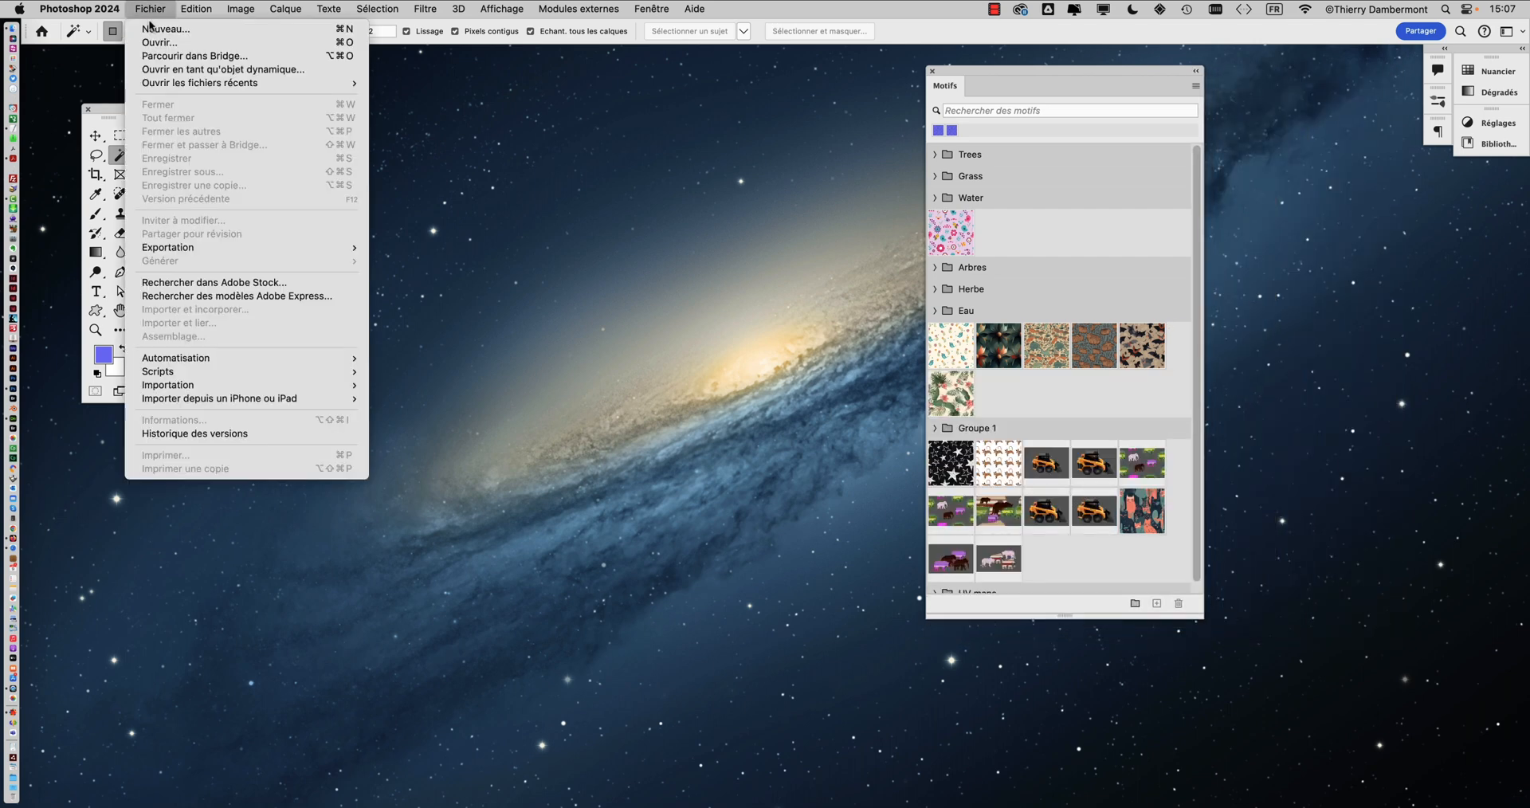
click(159, 44)
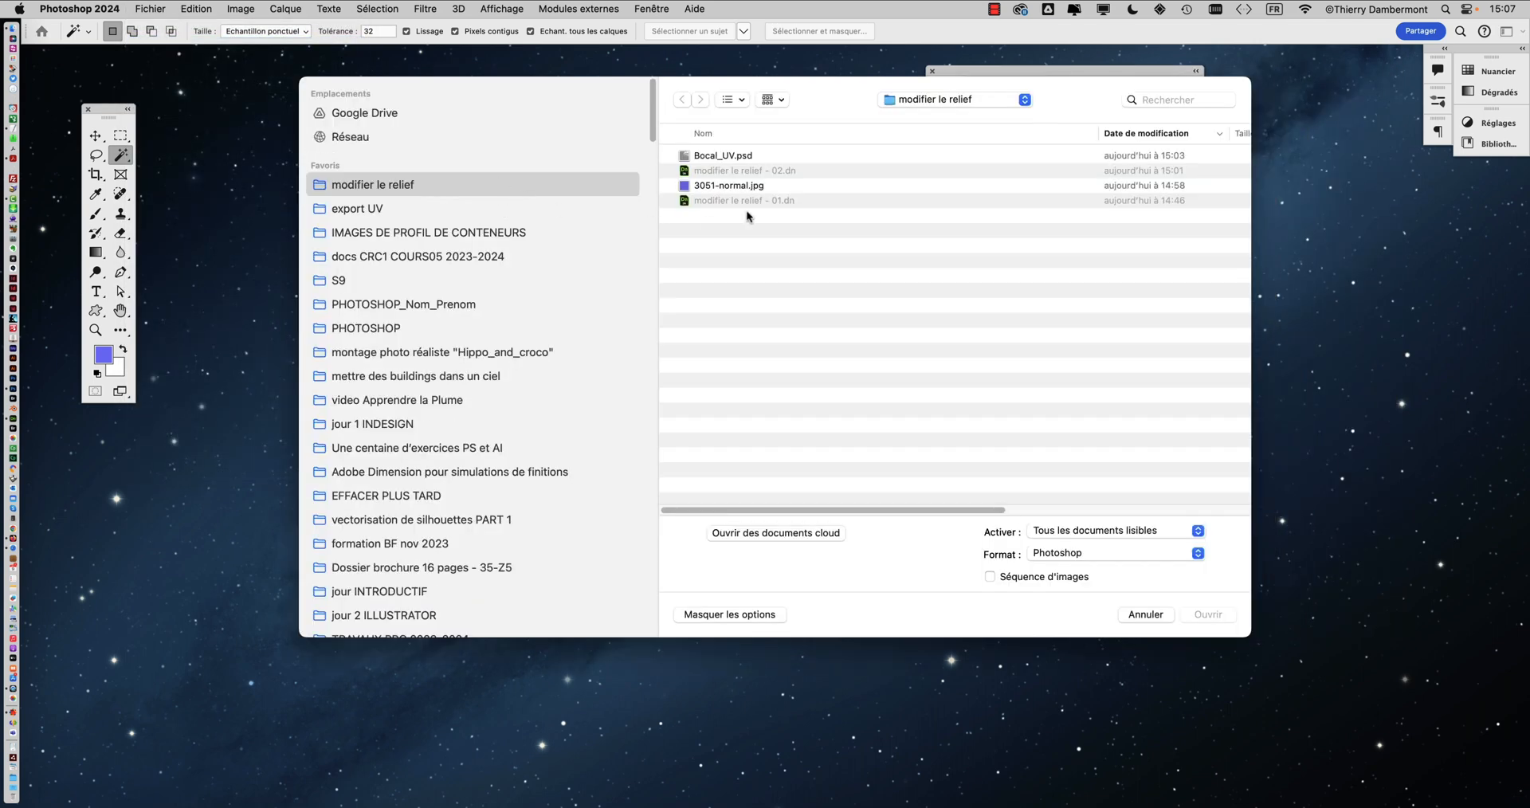
click(750, 157)
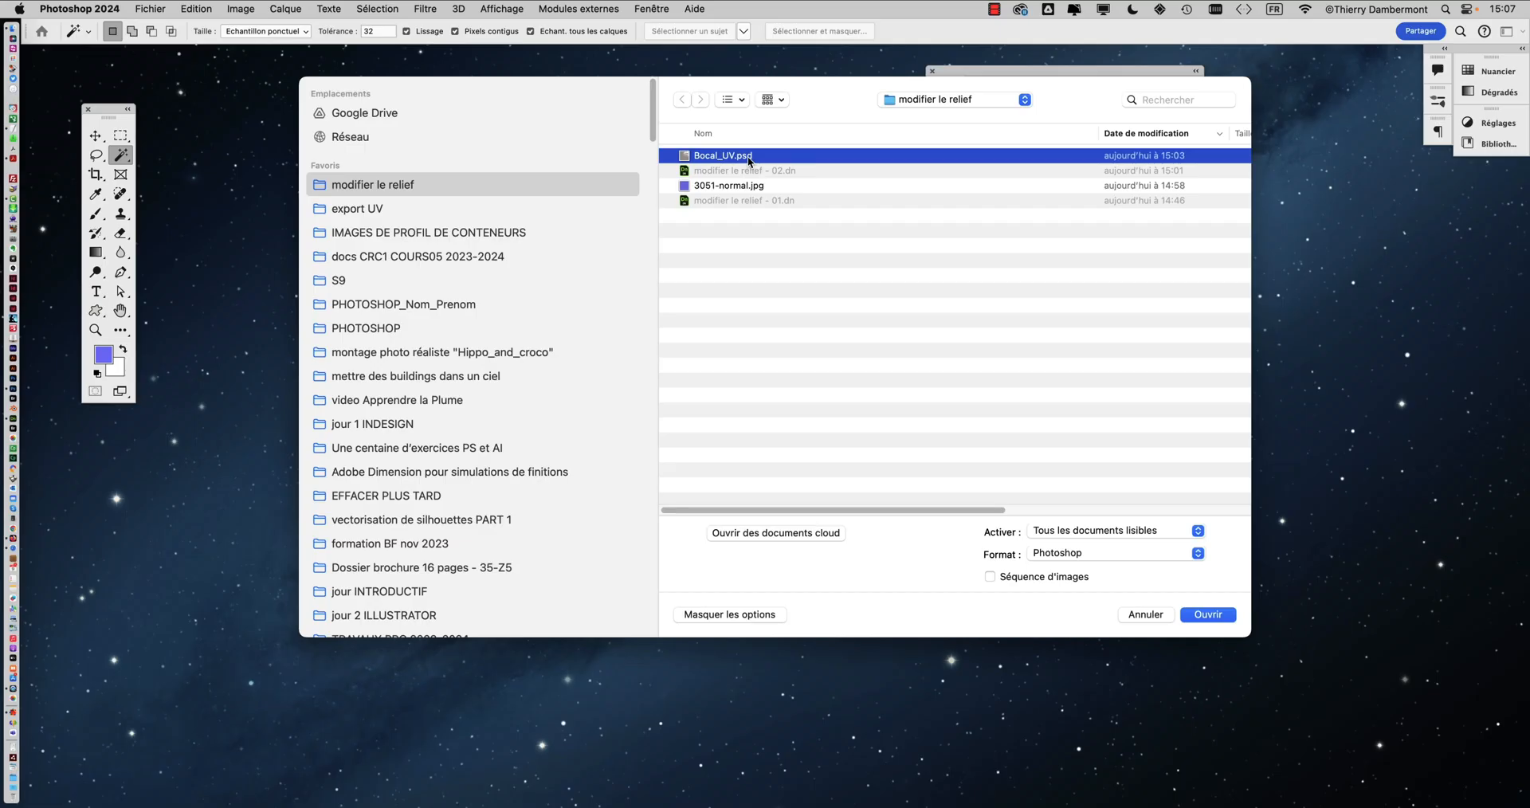
click(1208, 615)
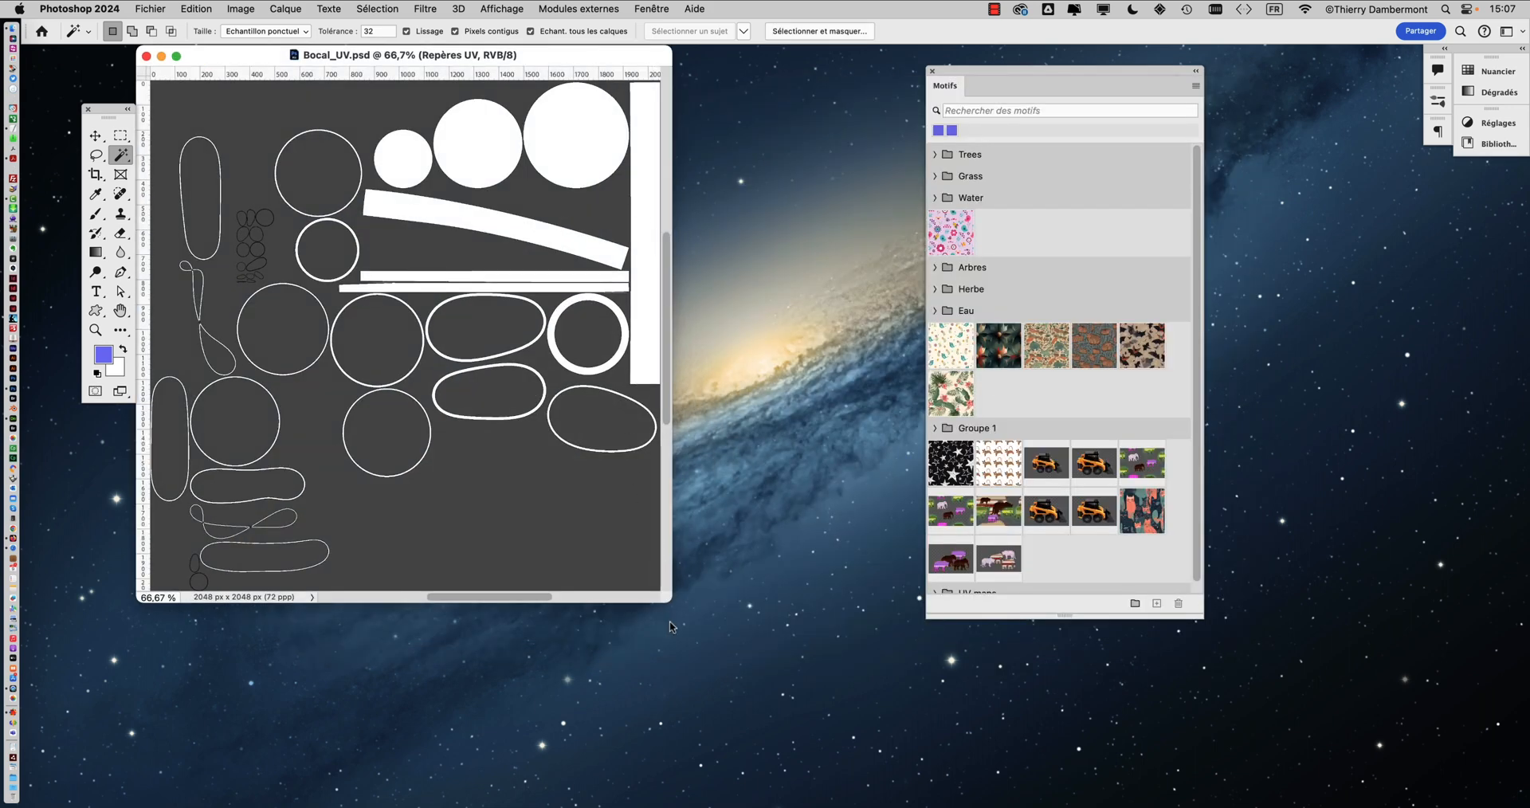
Close the pattern library and enlarge the Bocal_UV.psd window so the whole UV layout fits with free space beside it
drag(671, 602, 911, 615)
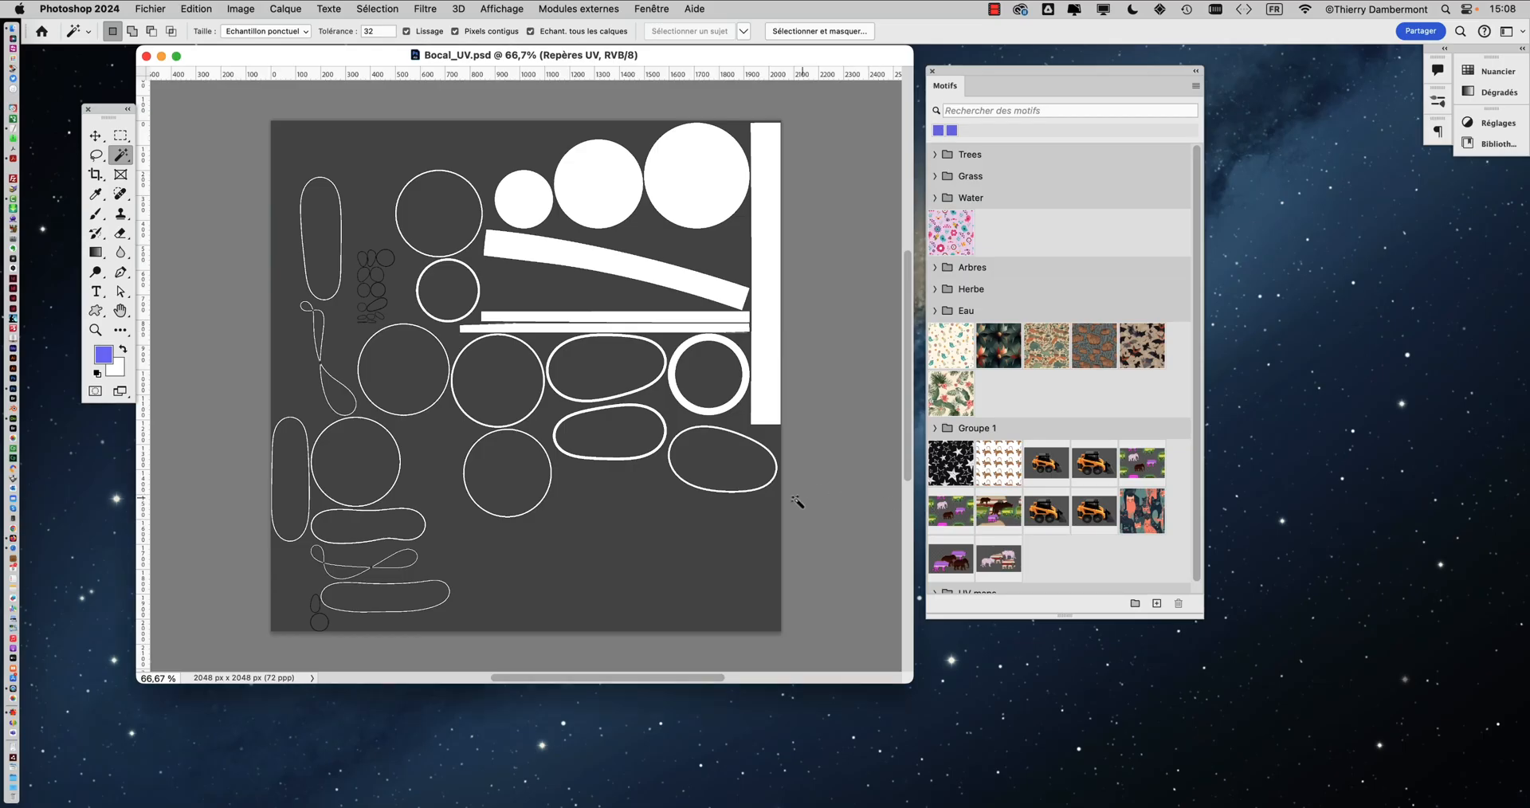
click(934, 74)
drag(910, 679, 1187, 749)
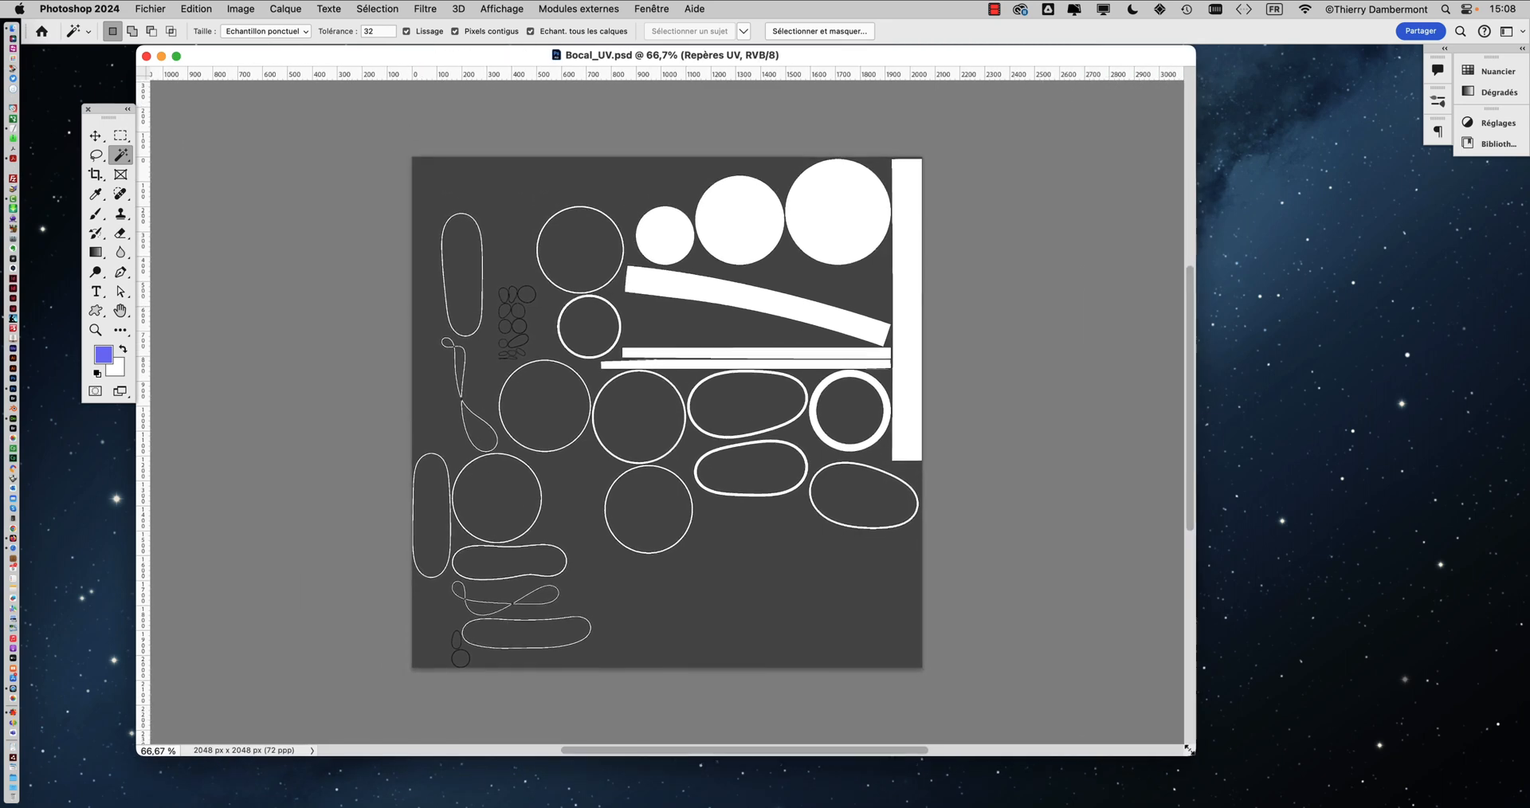
scroll(662, 389, up, 3)
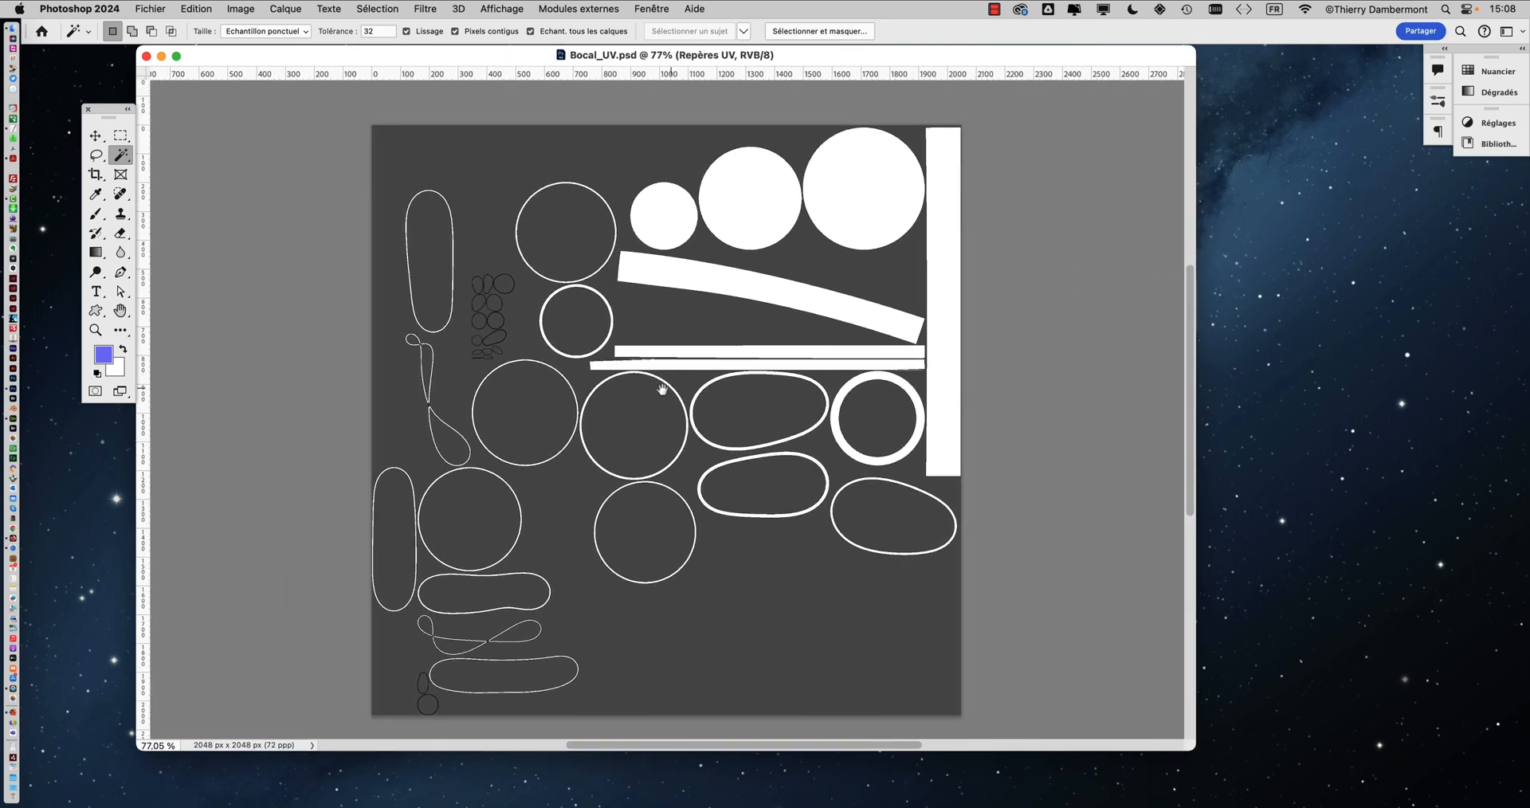
drag(662, 389, 506, 376)
Display the layers (Calques) of Bocal_UV.psd and place them beside the UV layout
click(652, 8)
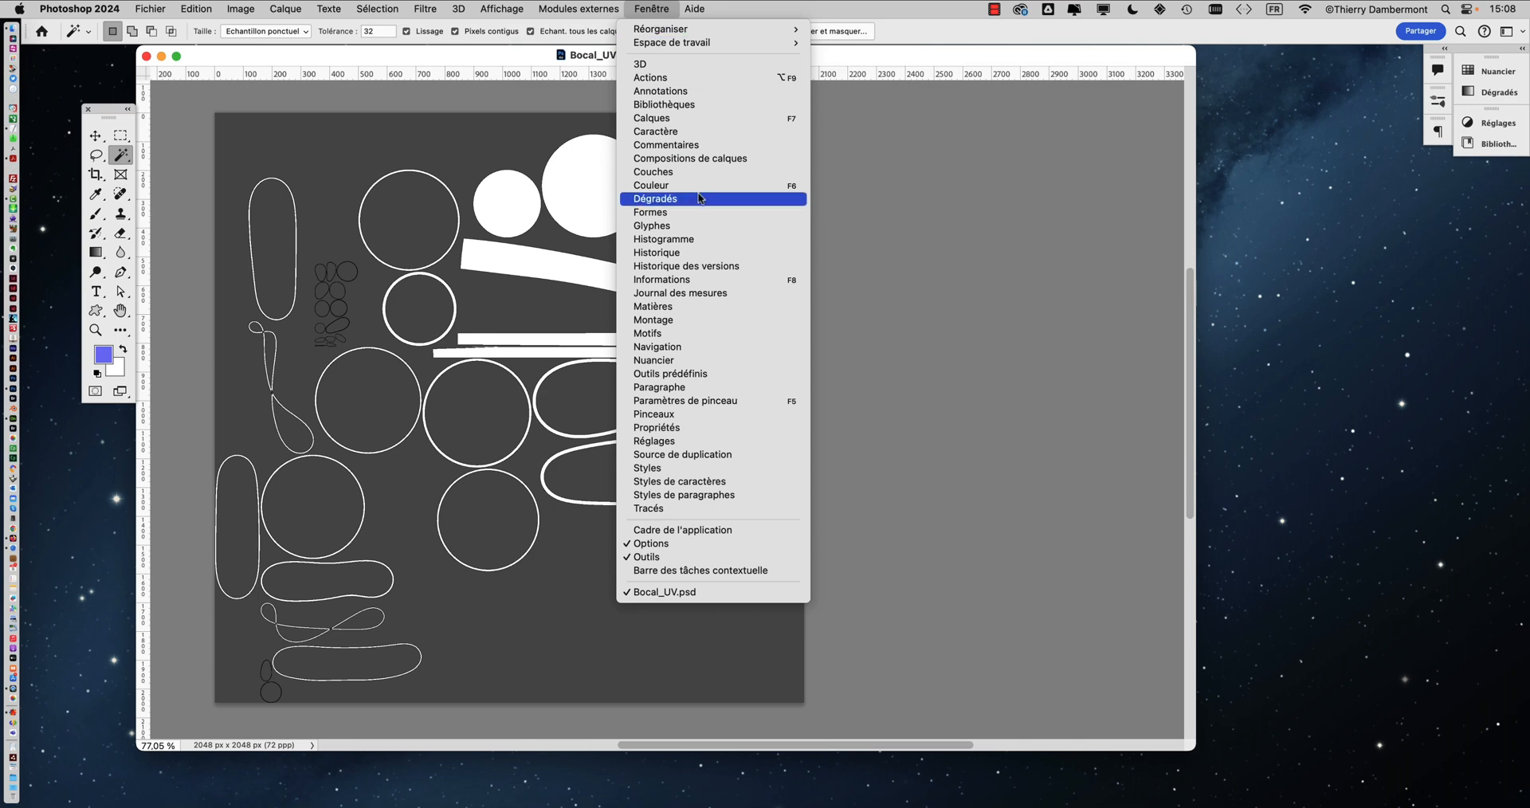
click(699, 118)
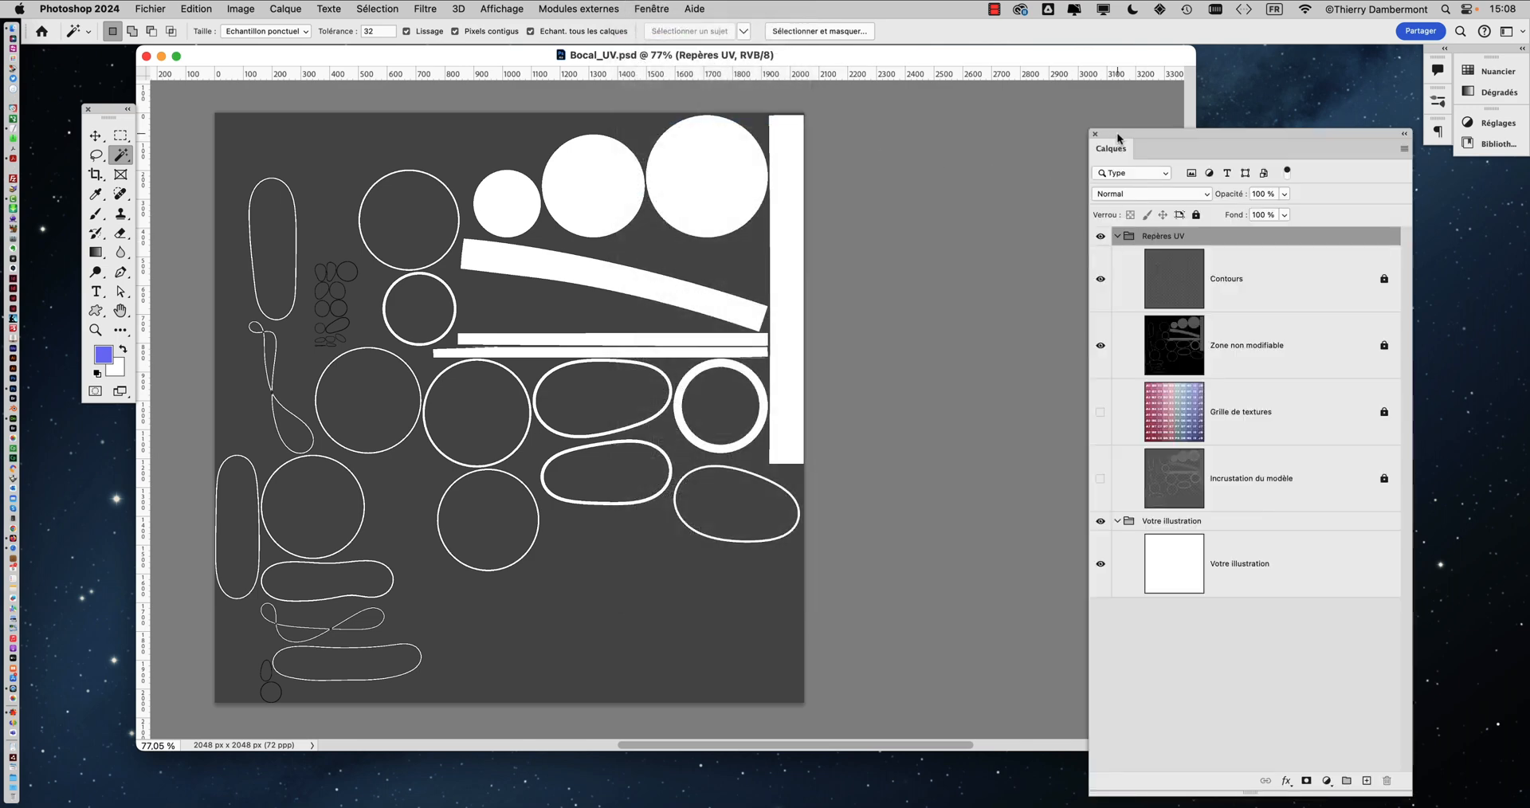
drag(1119, 139, 956, 85)
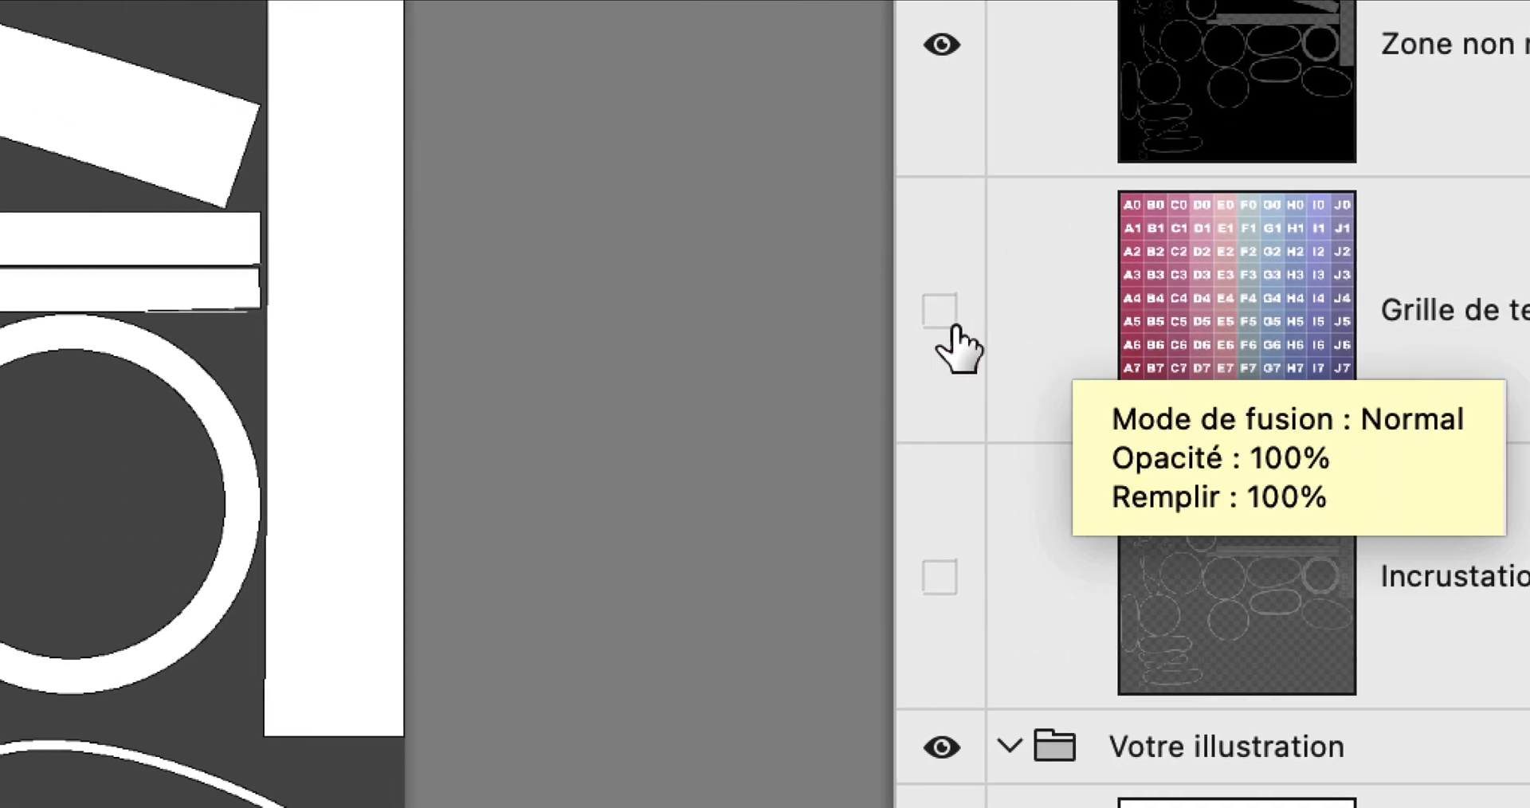
Preview the "Grille de textures" layer over the UV layout by toggling its visibility, leaving it hidden
click(745, 314)
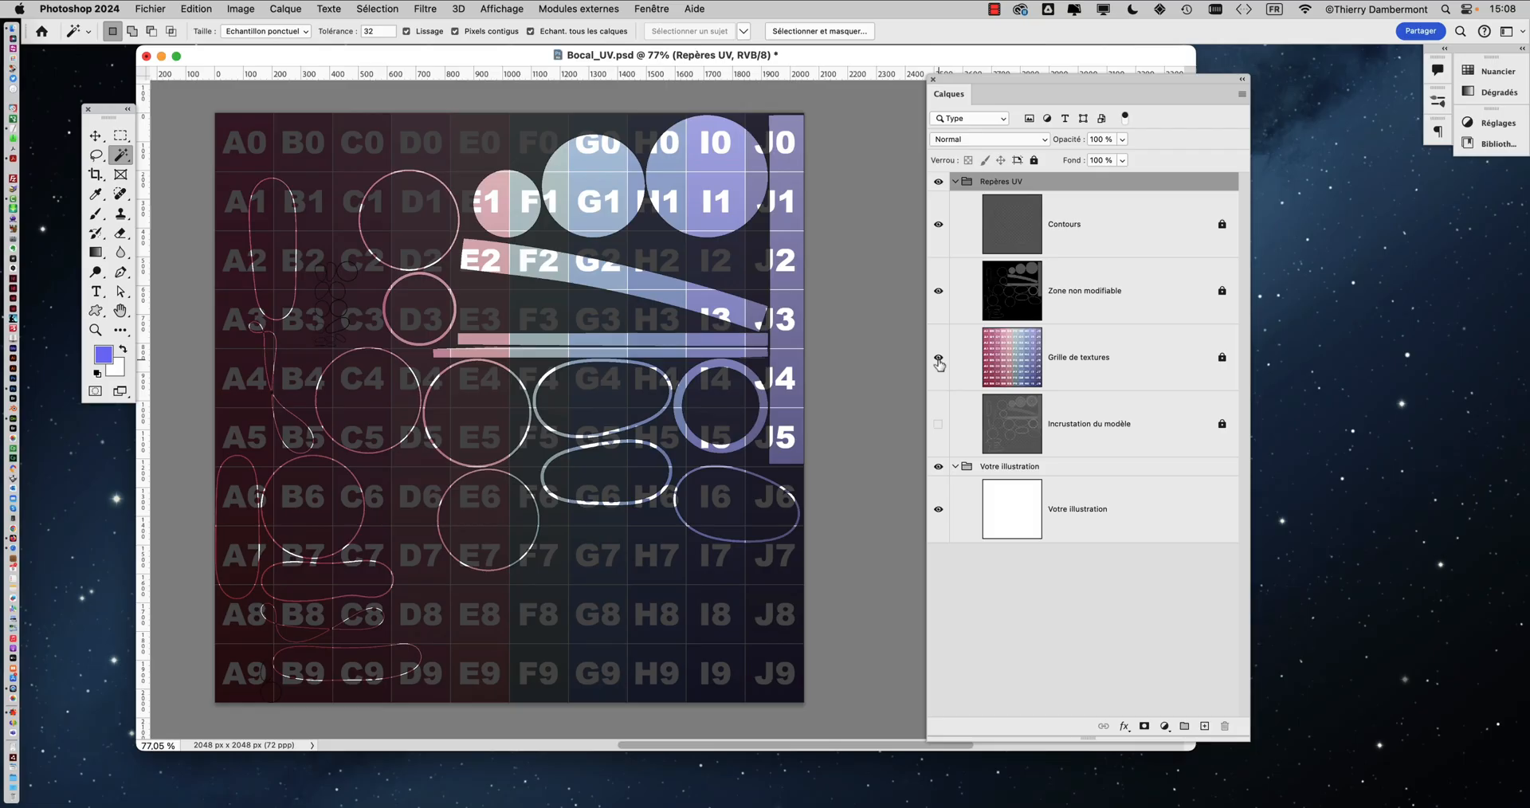
click(939, 360)
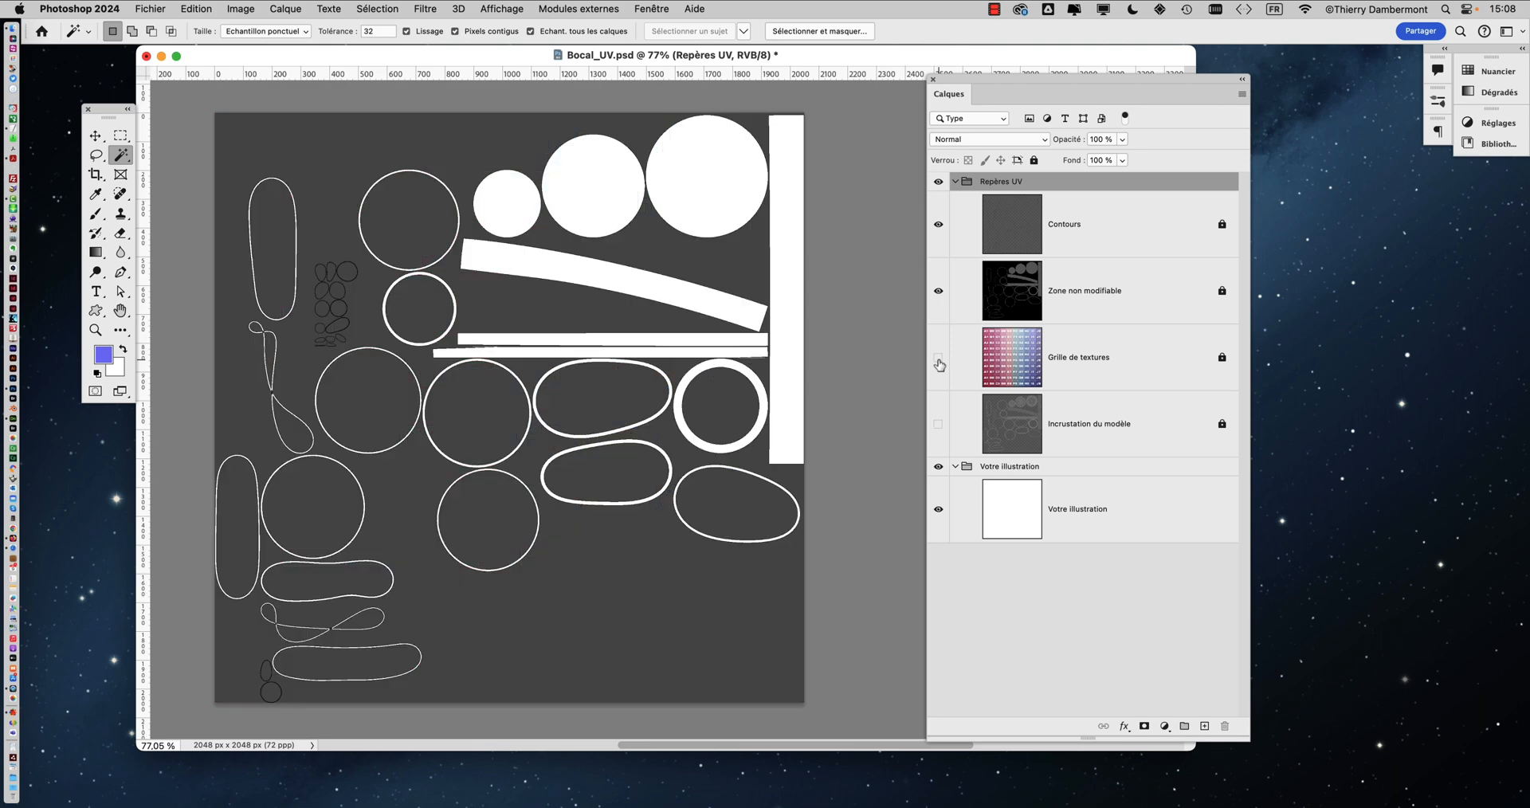
click(939, 360)
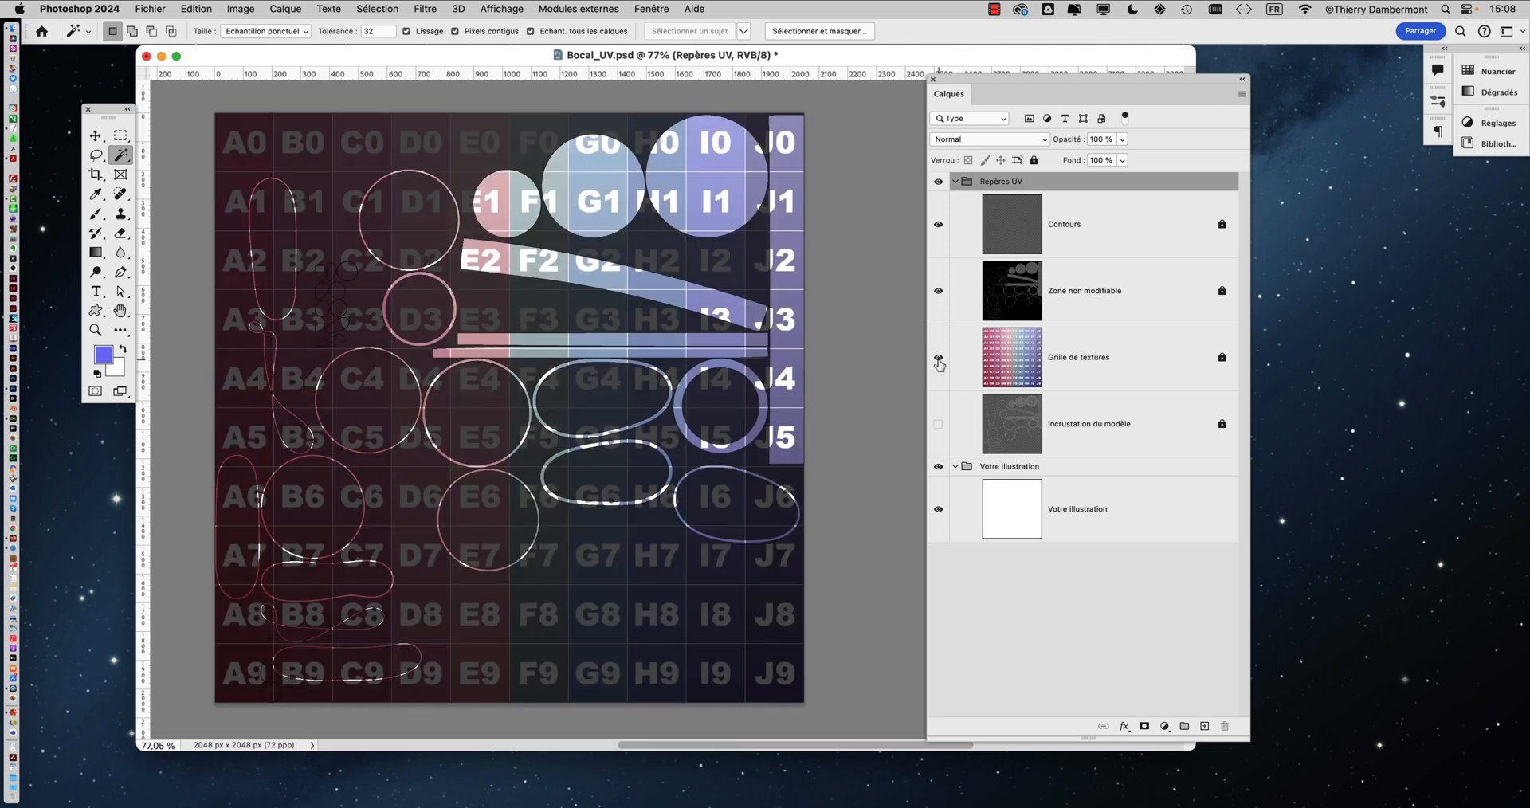
click(939, 360)
click(939, 361)
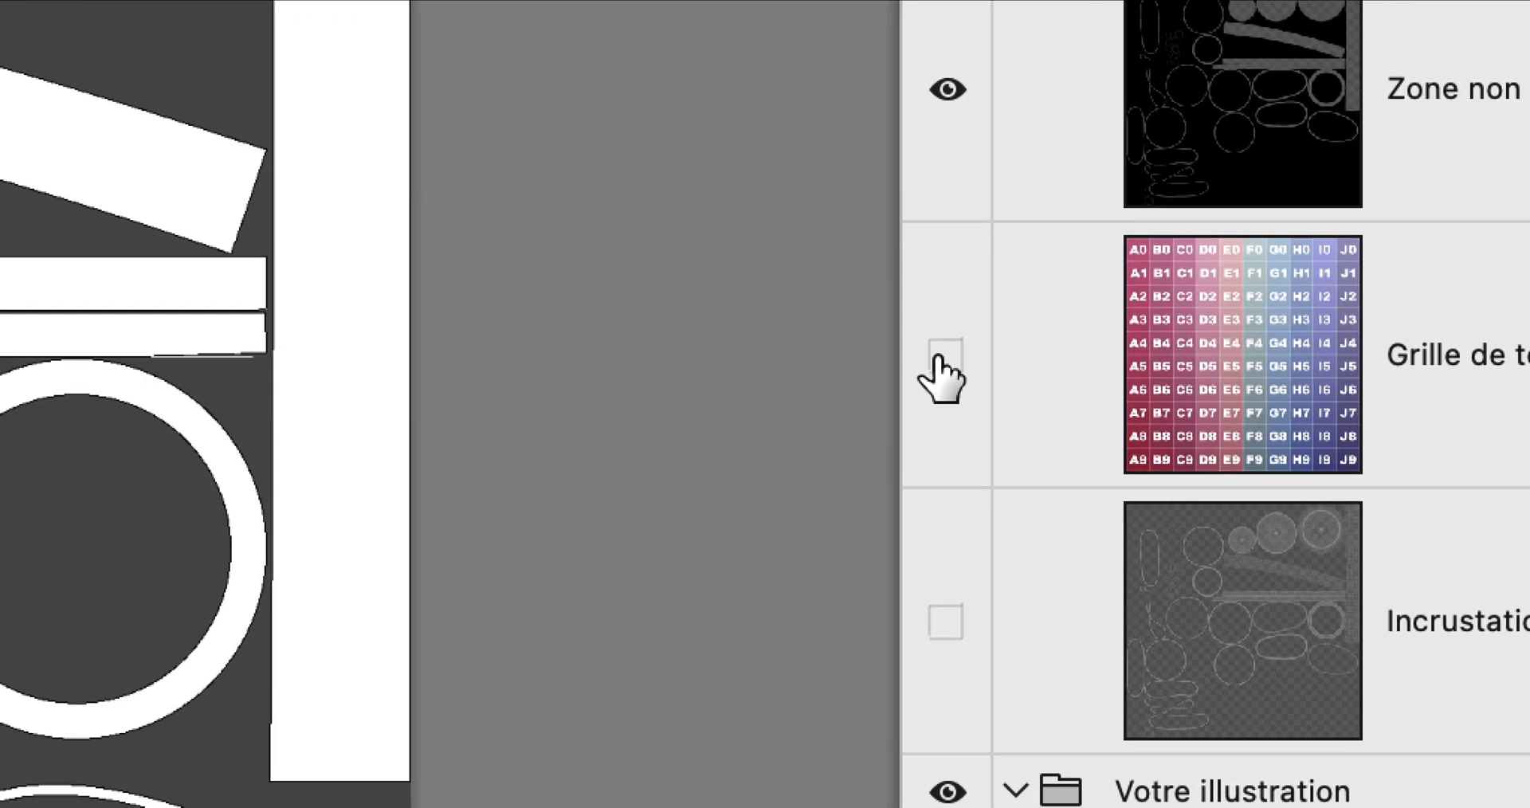
click(939, 358)
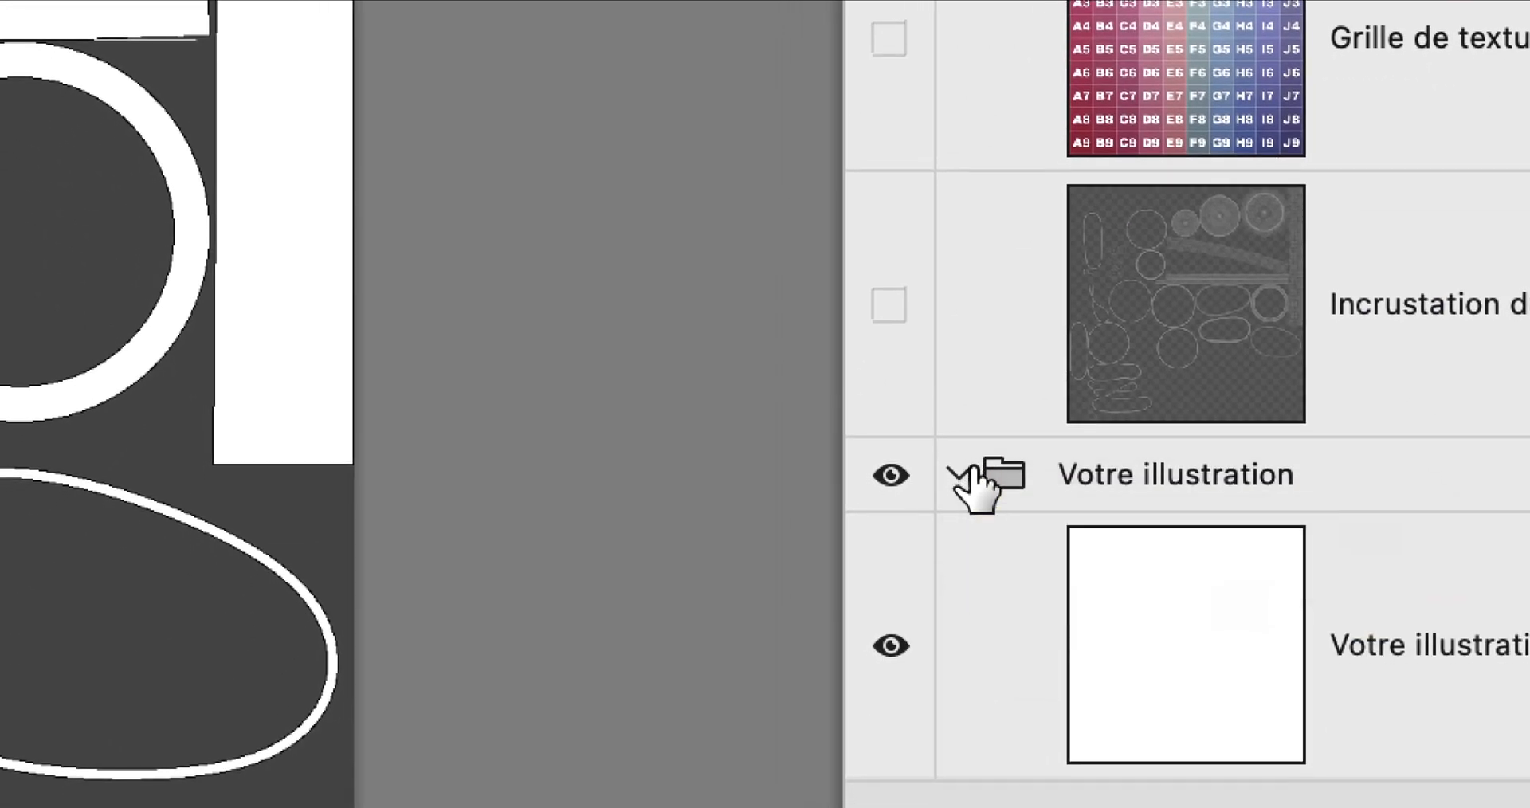
Collapse the "Votre illustration" and "Repères UV" groups, then shorten and reposition the layer list
click(966, 477)
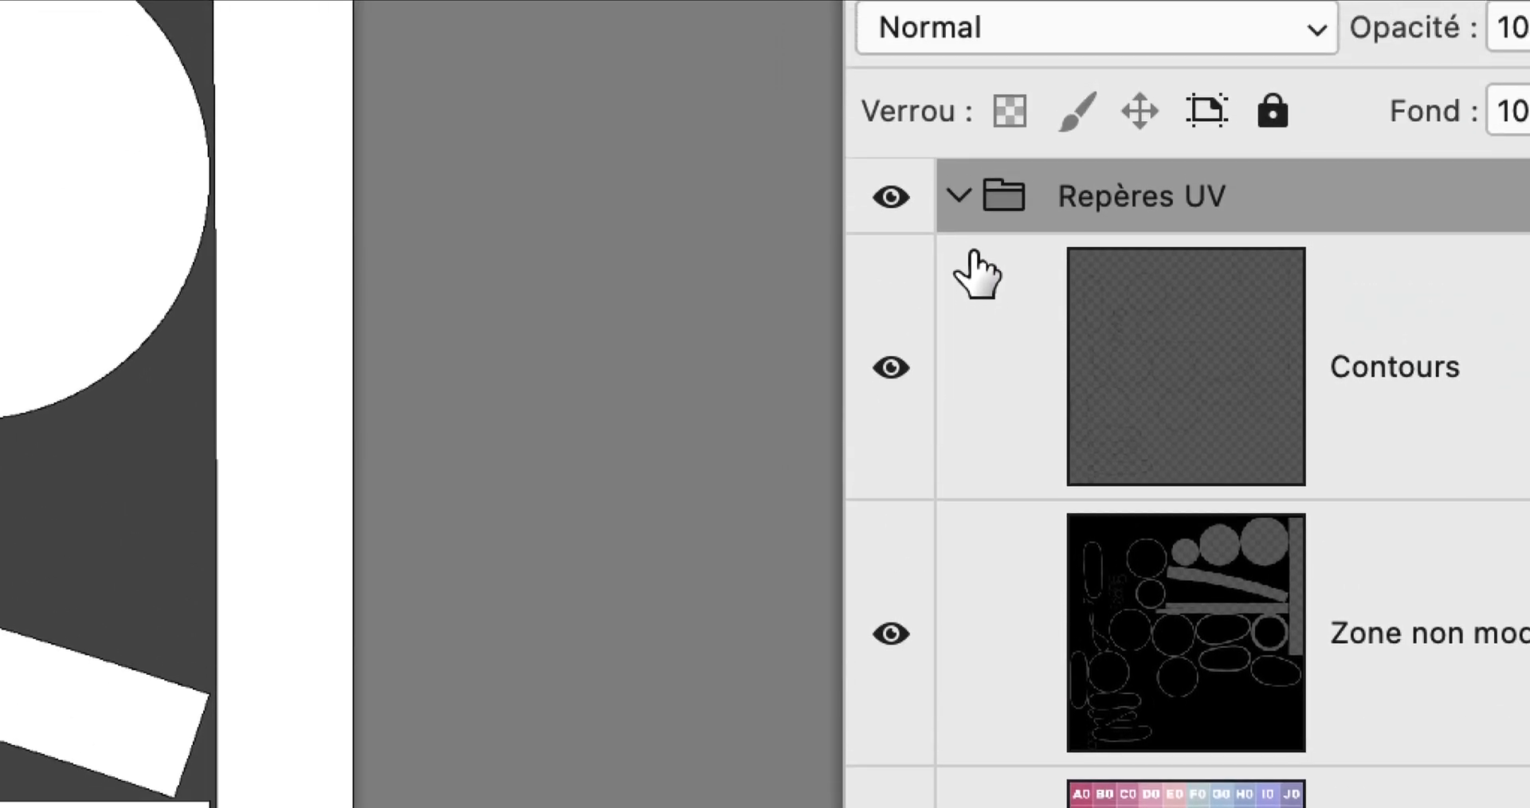
click(964, 236)
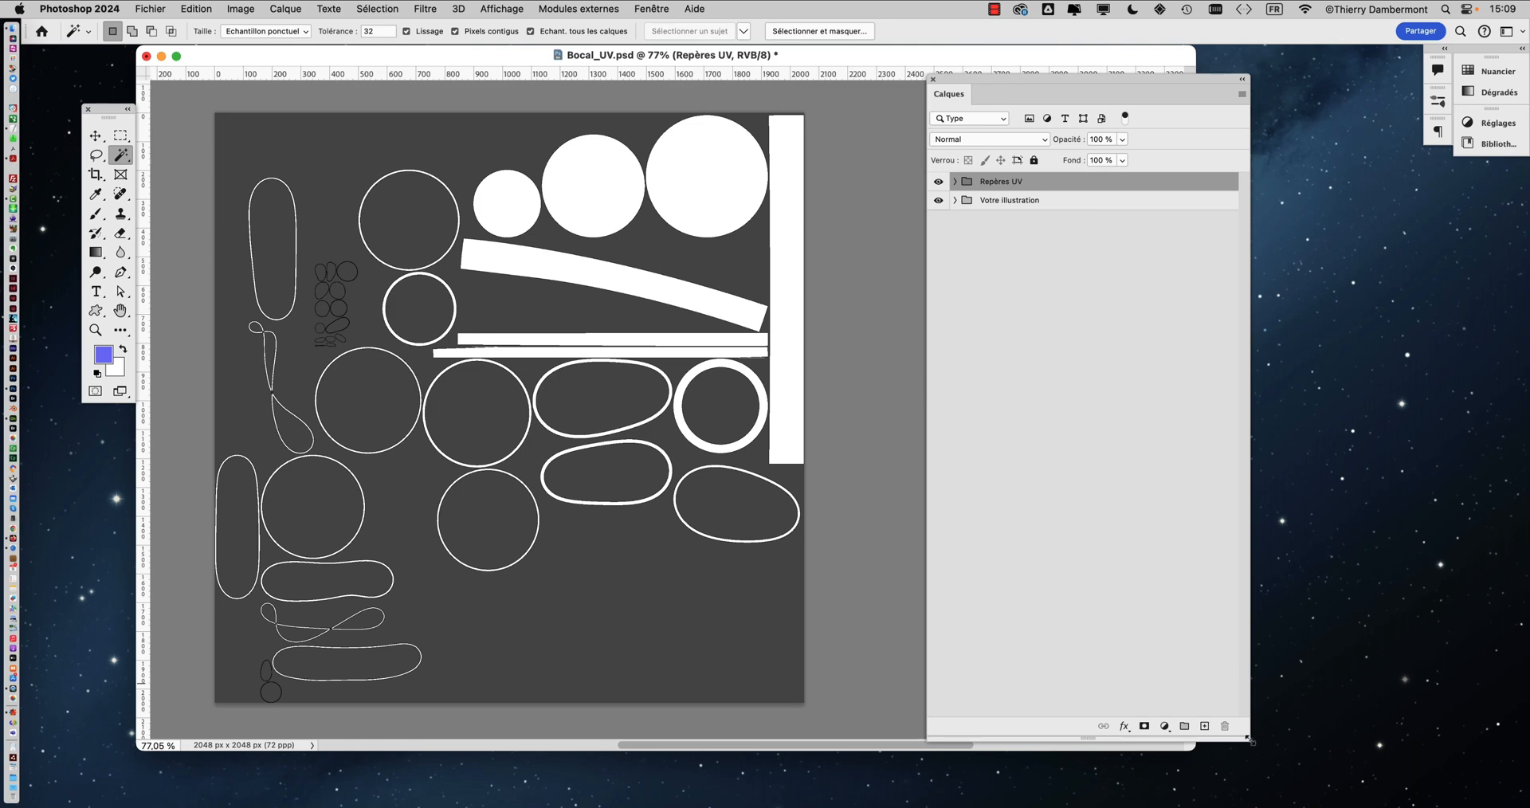
drag(1247, 738, 1246, 322)
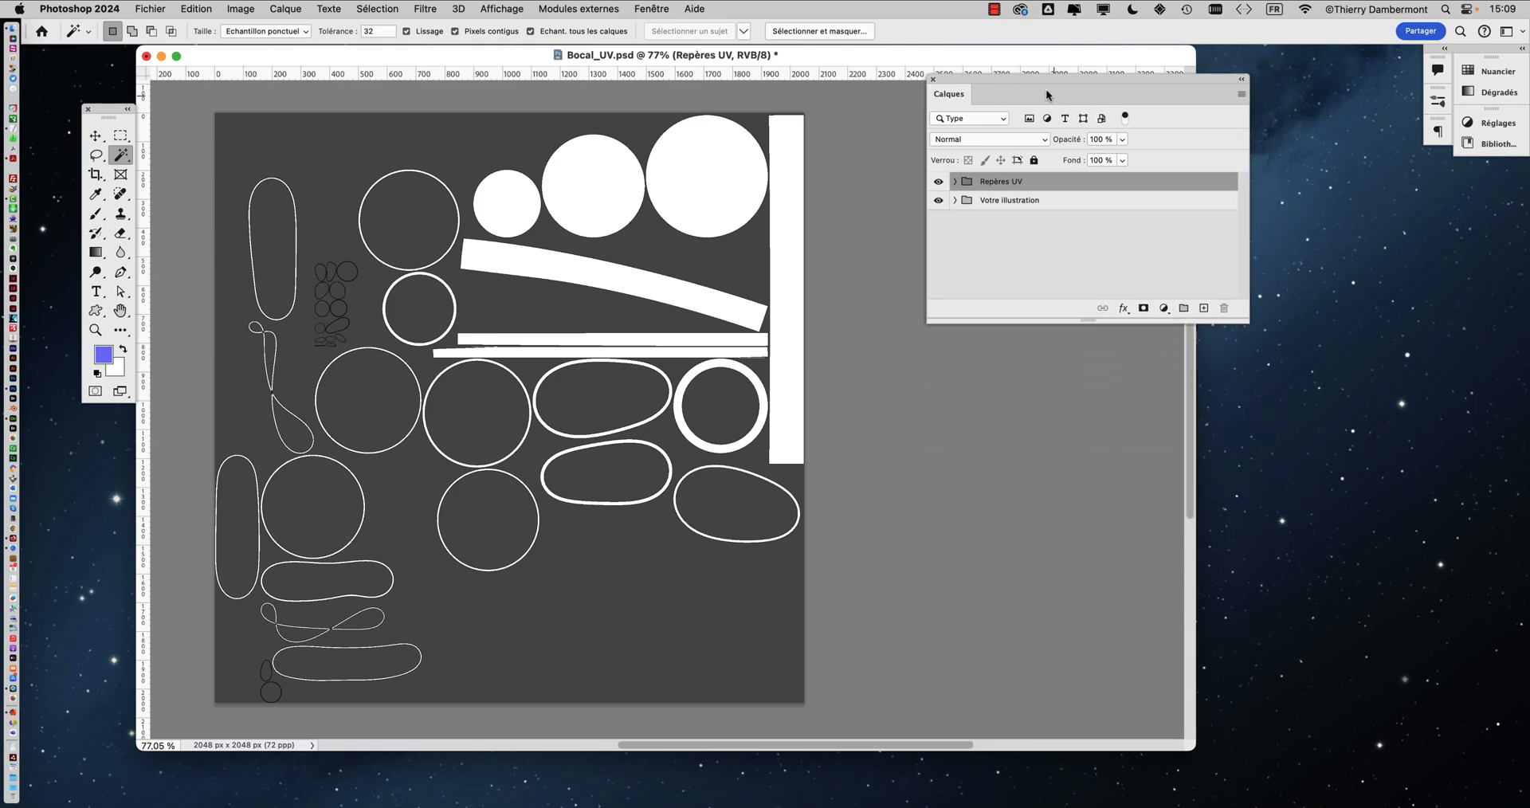
drag(1031, 80, 948, 164)
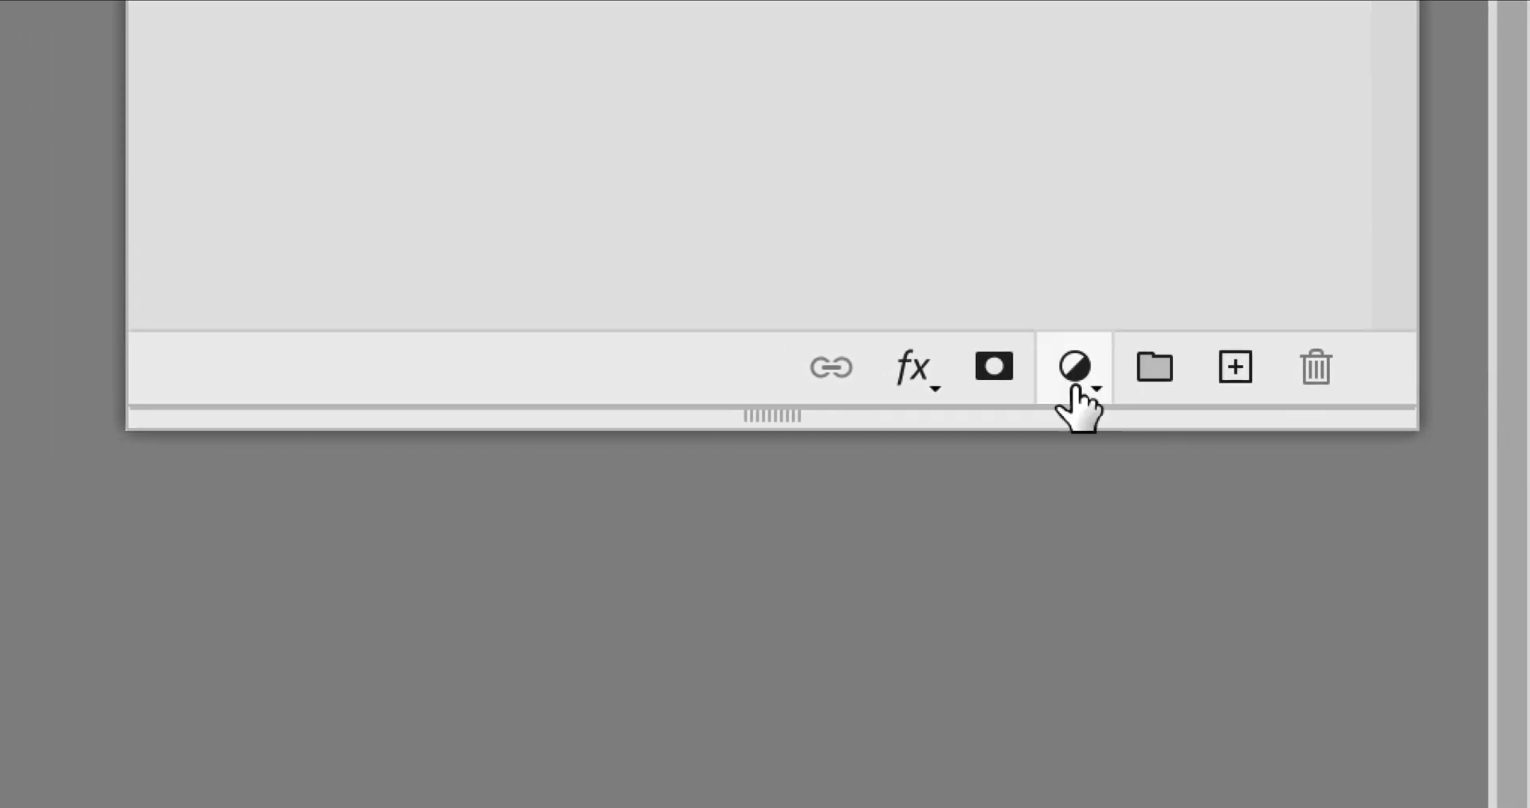
Add a pattern fill layer above the Repères UV group using the blue normal-map pattern from UV maps, then enlarge the layer list
click(1076, 386)
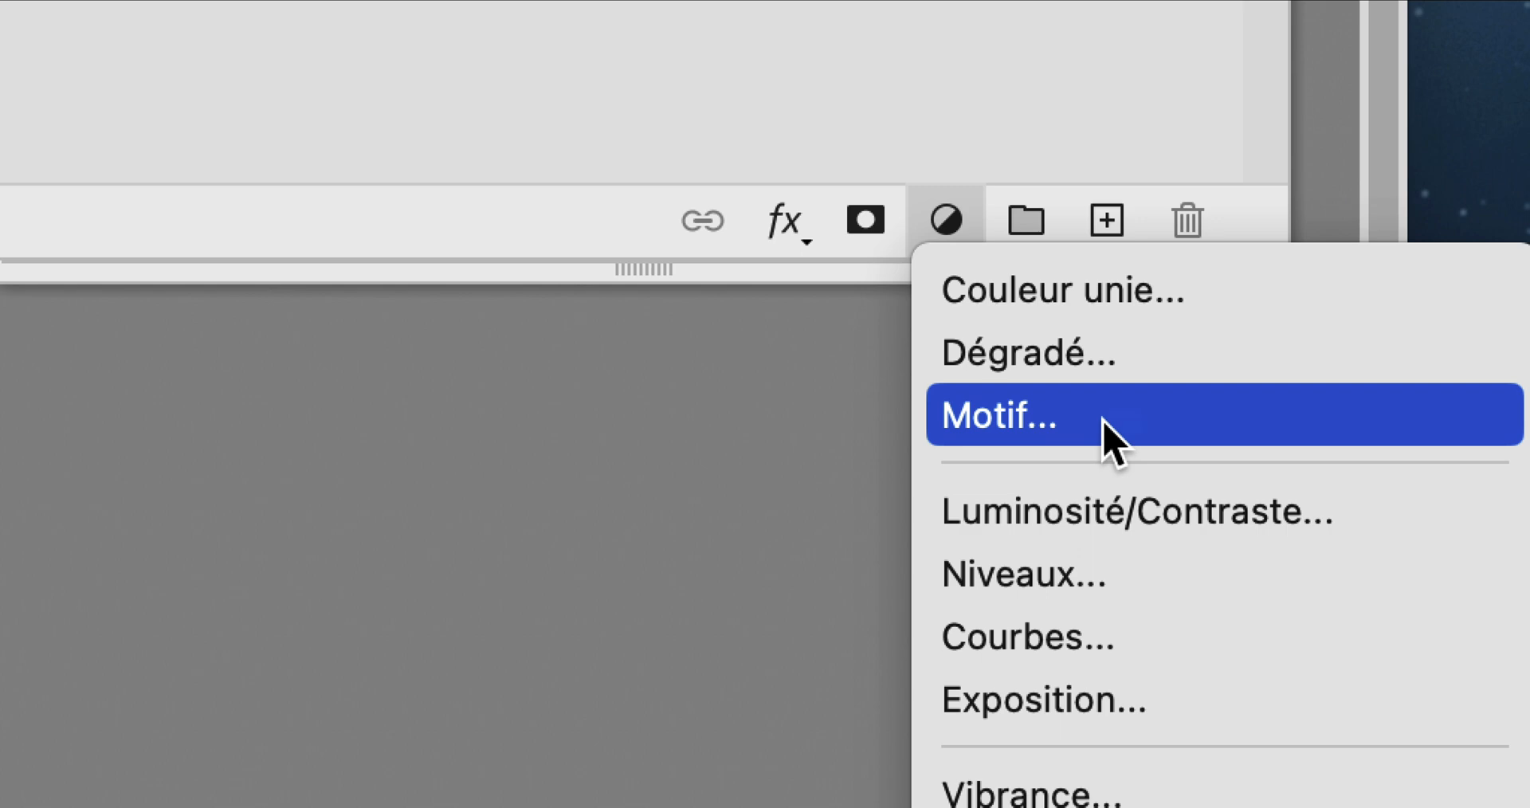
click(1103, 419)
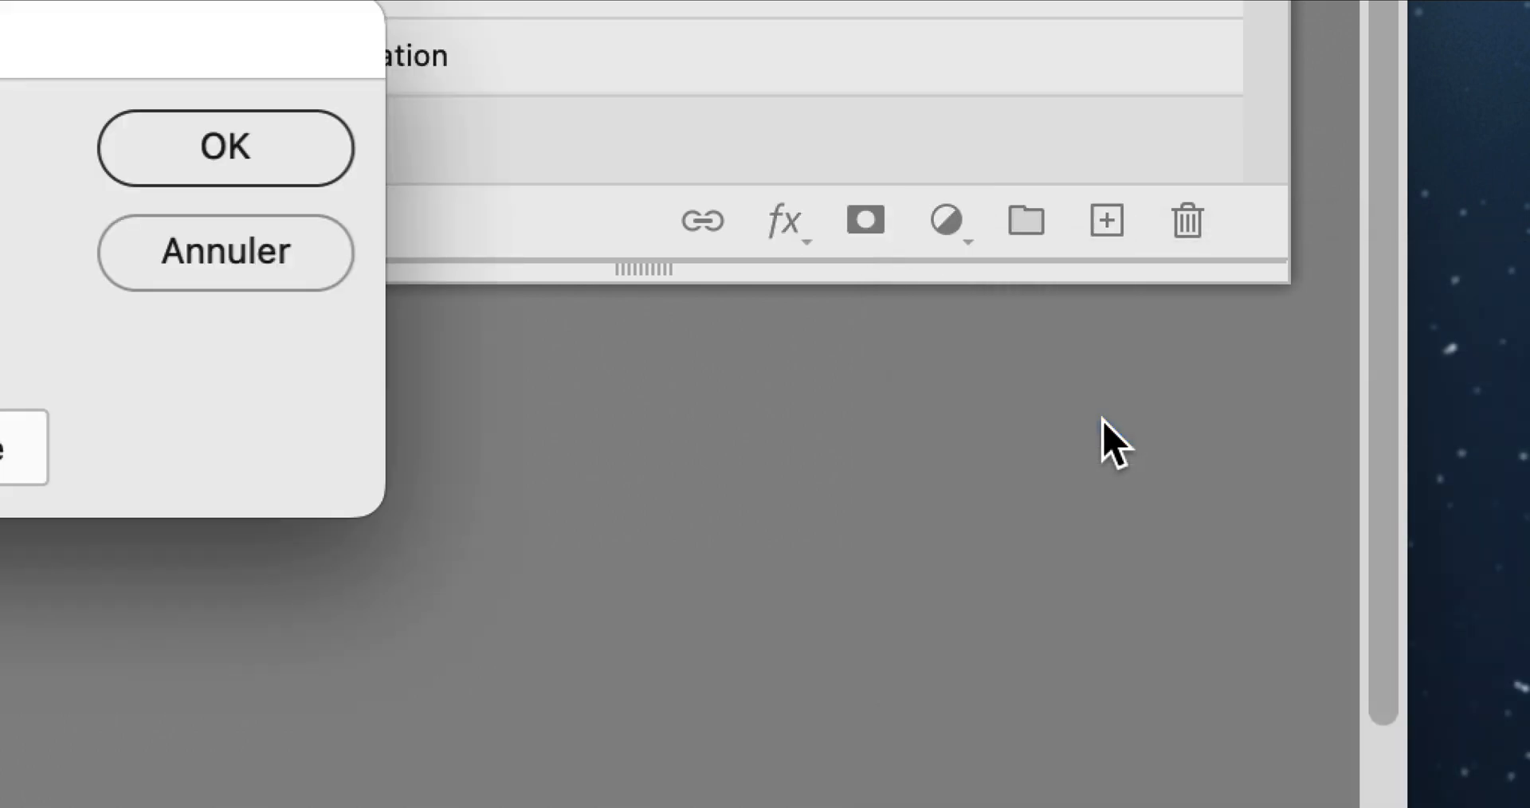
key(alt)
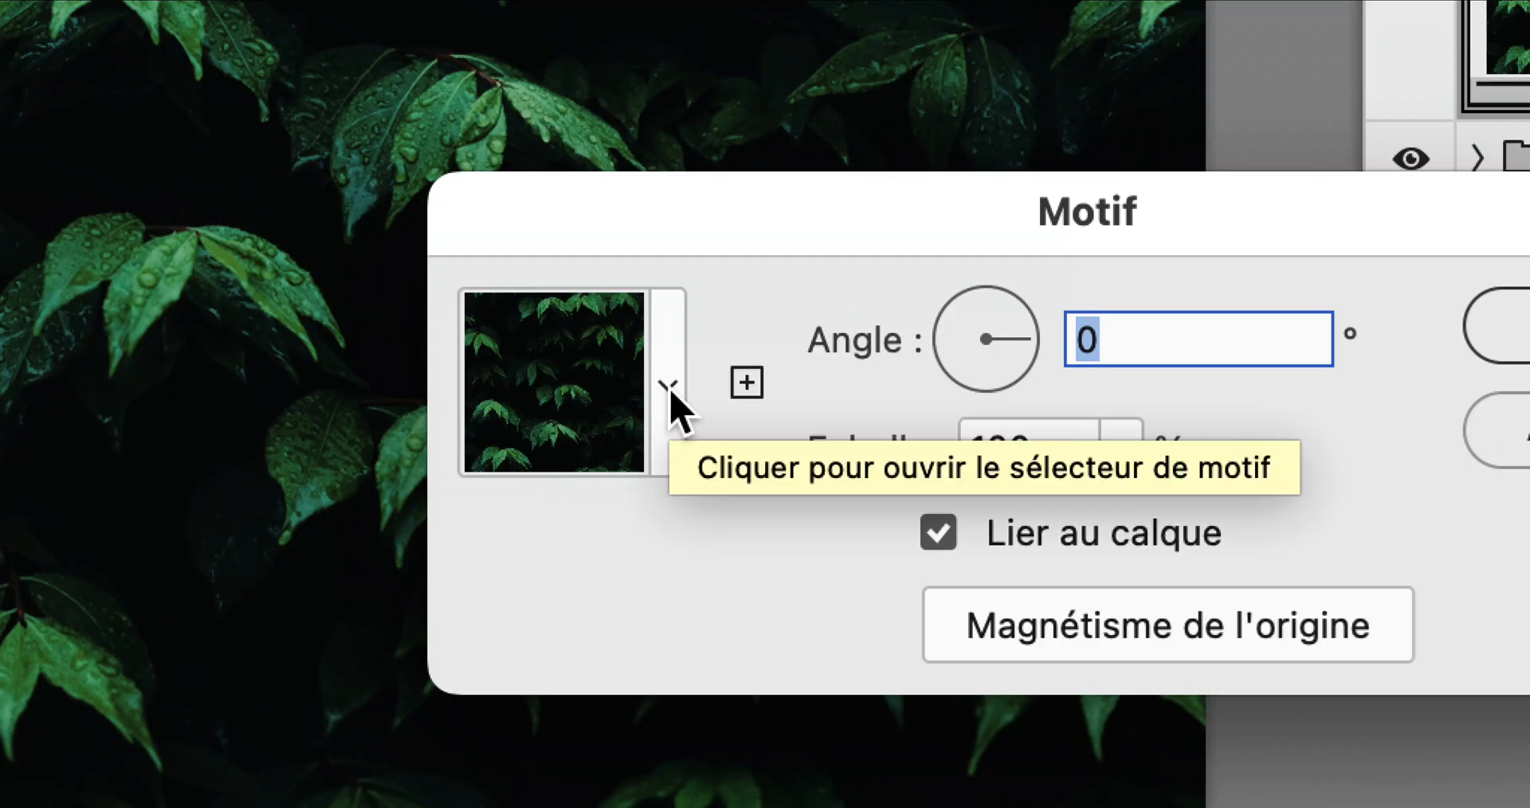
click(670, 391)
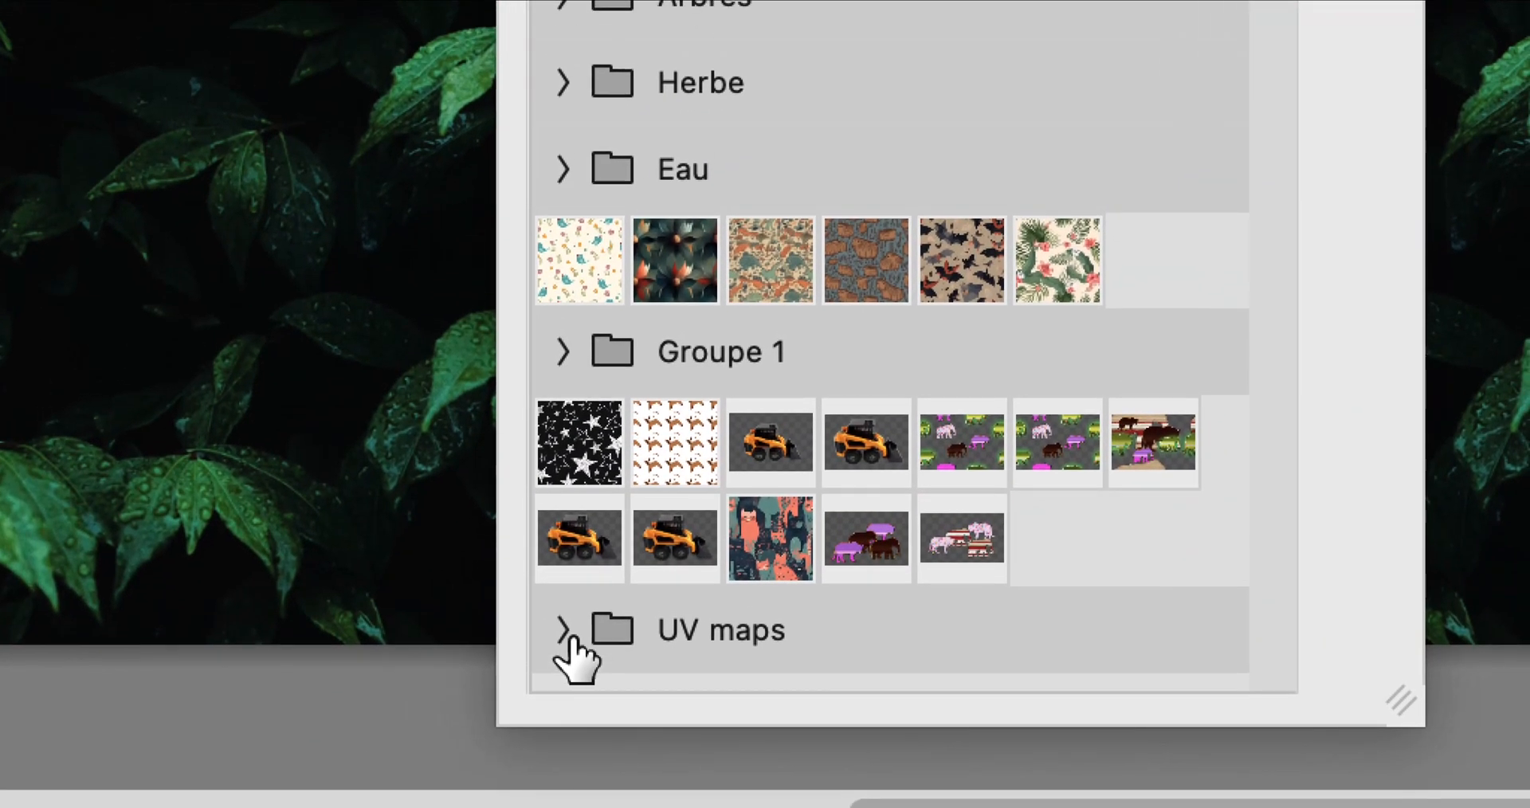
click(471, 740)
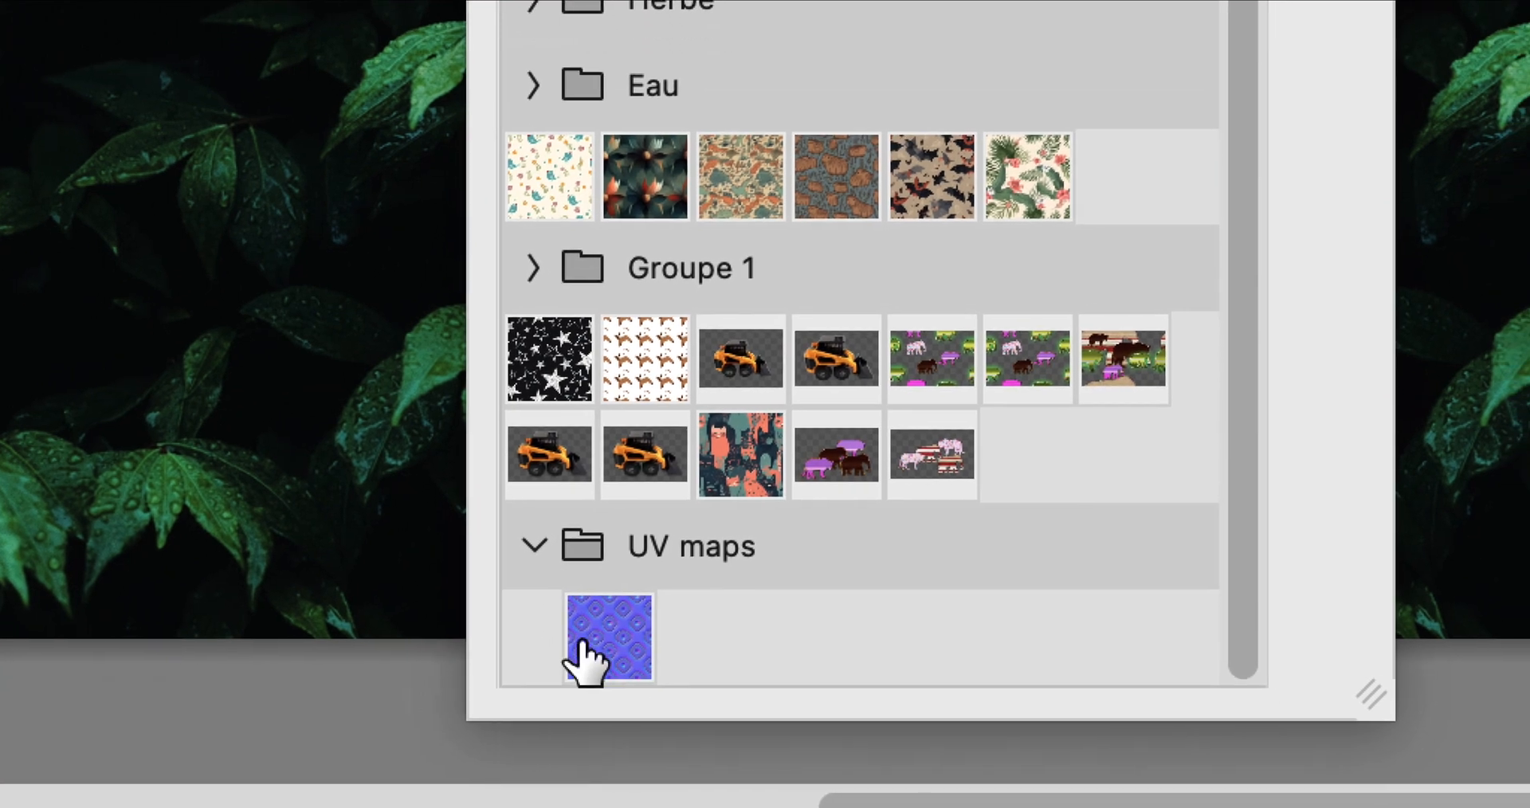
click(626, 673)
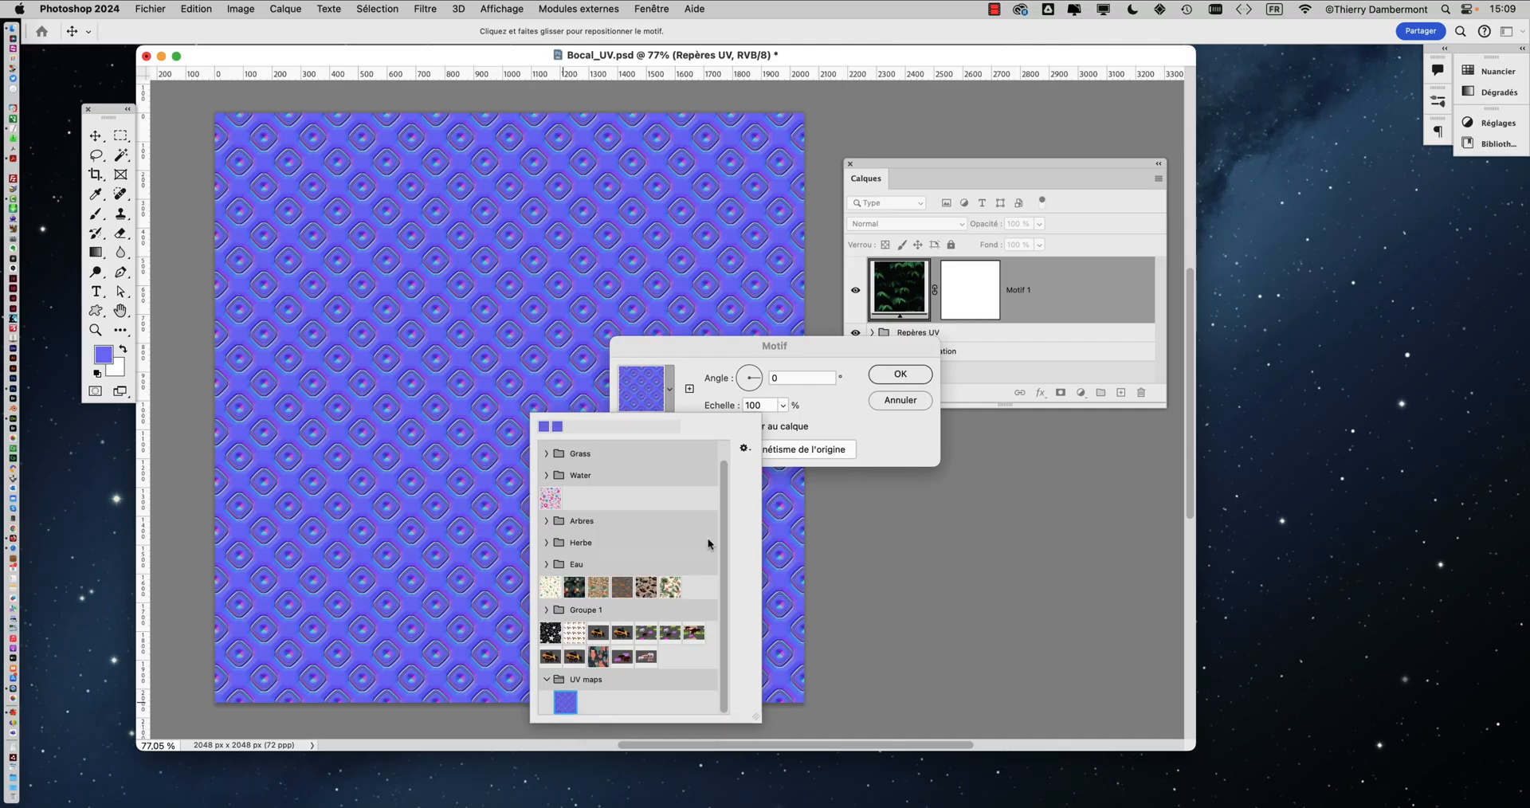
click(897, 375)
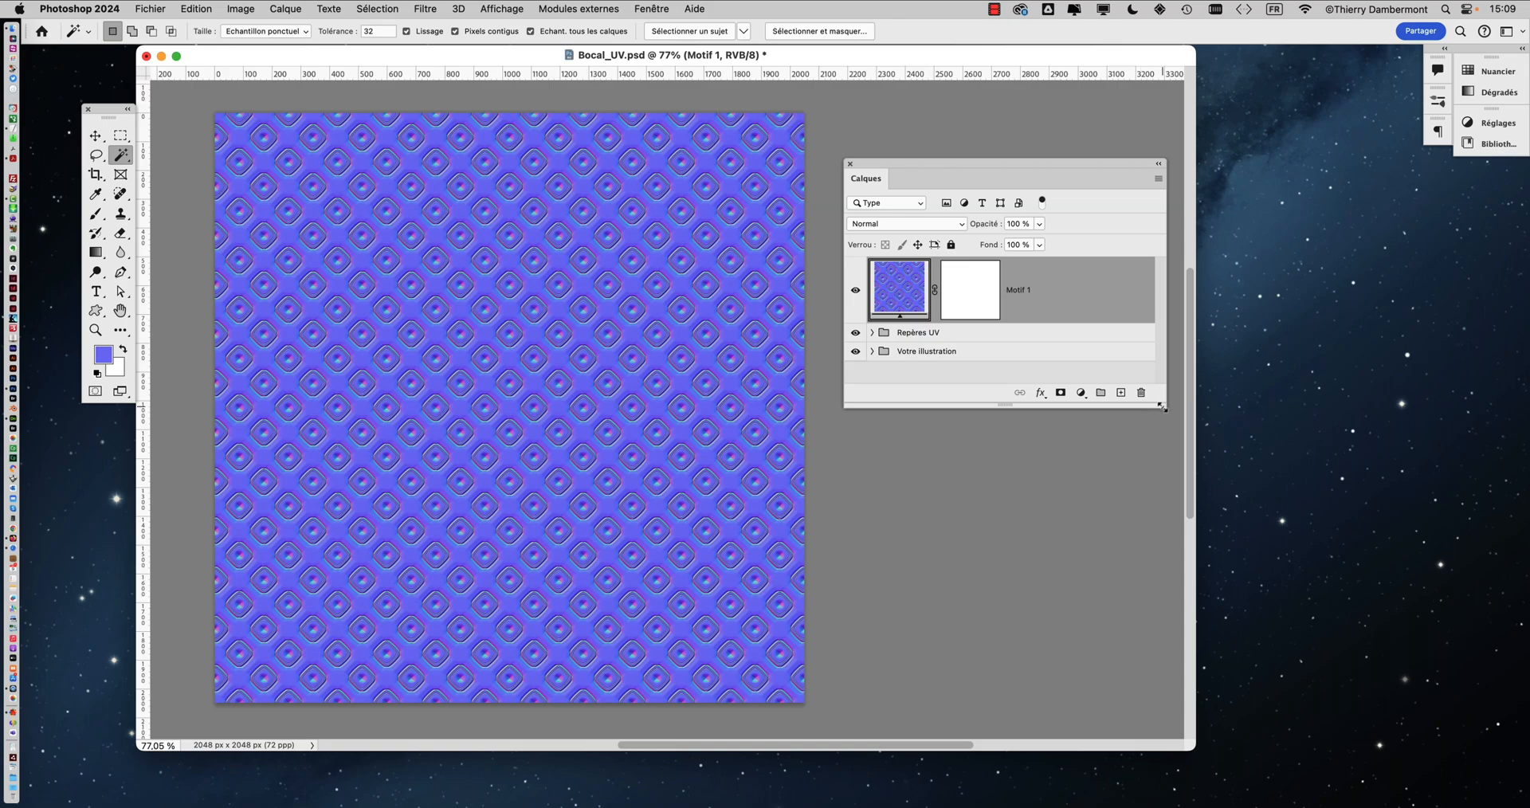
drag(1163, 408, 1210, 551)
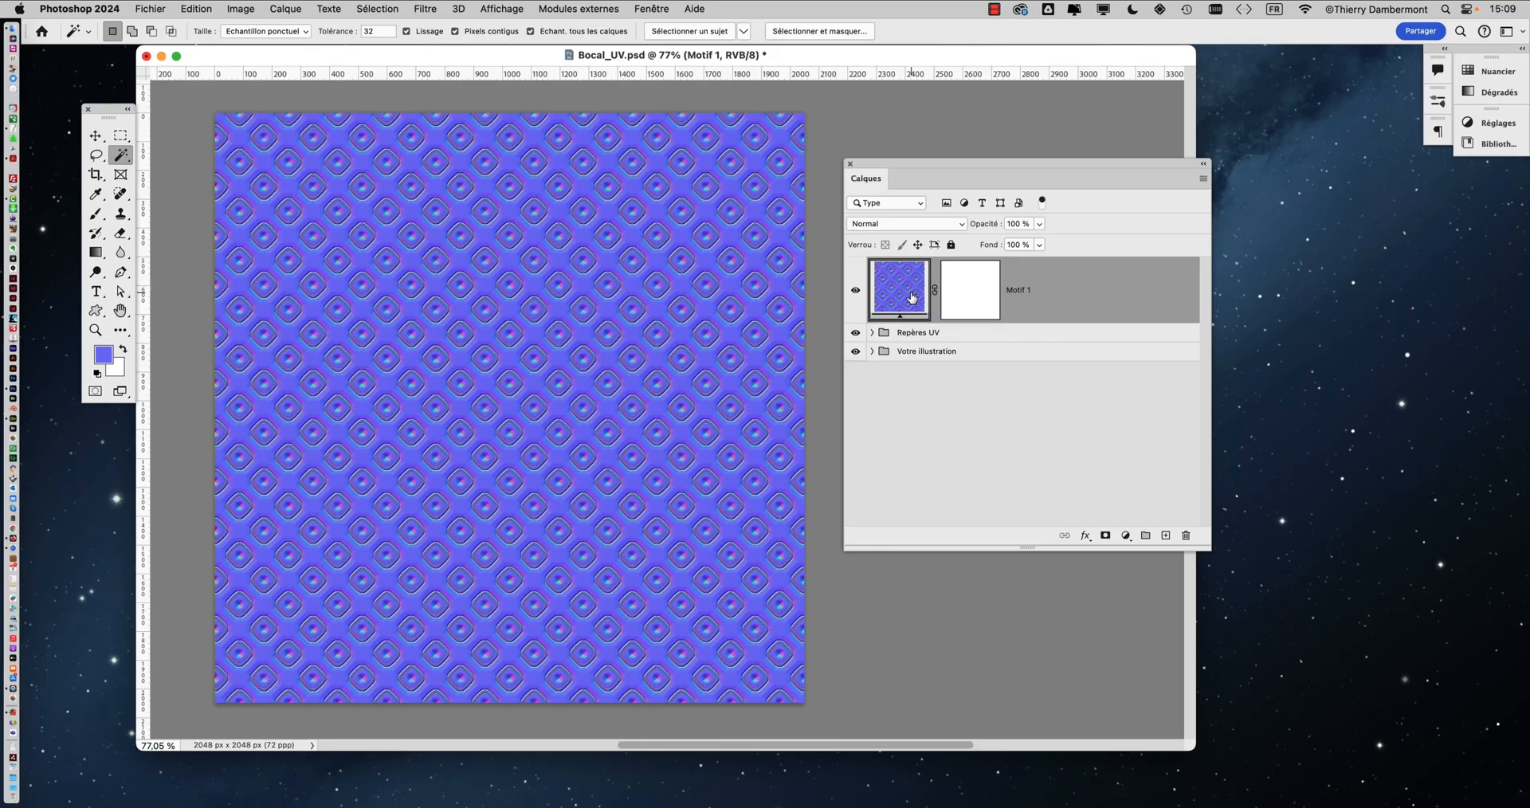
Save the document as "Bocal_UV - 02.psd" in Photoshop format in the "modifier le relief" folder
click(150, 9)
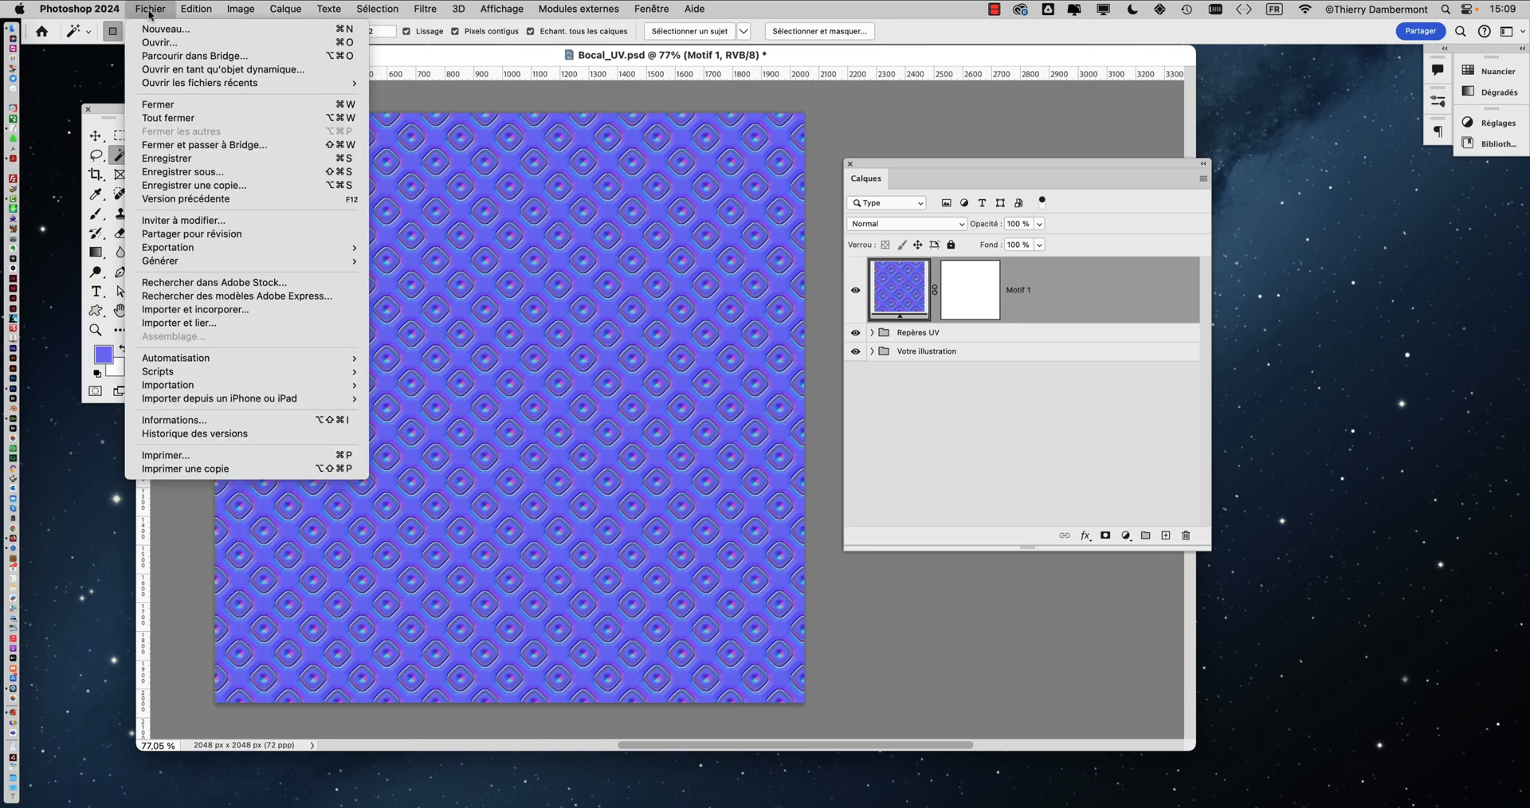
click(209, 175)
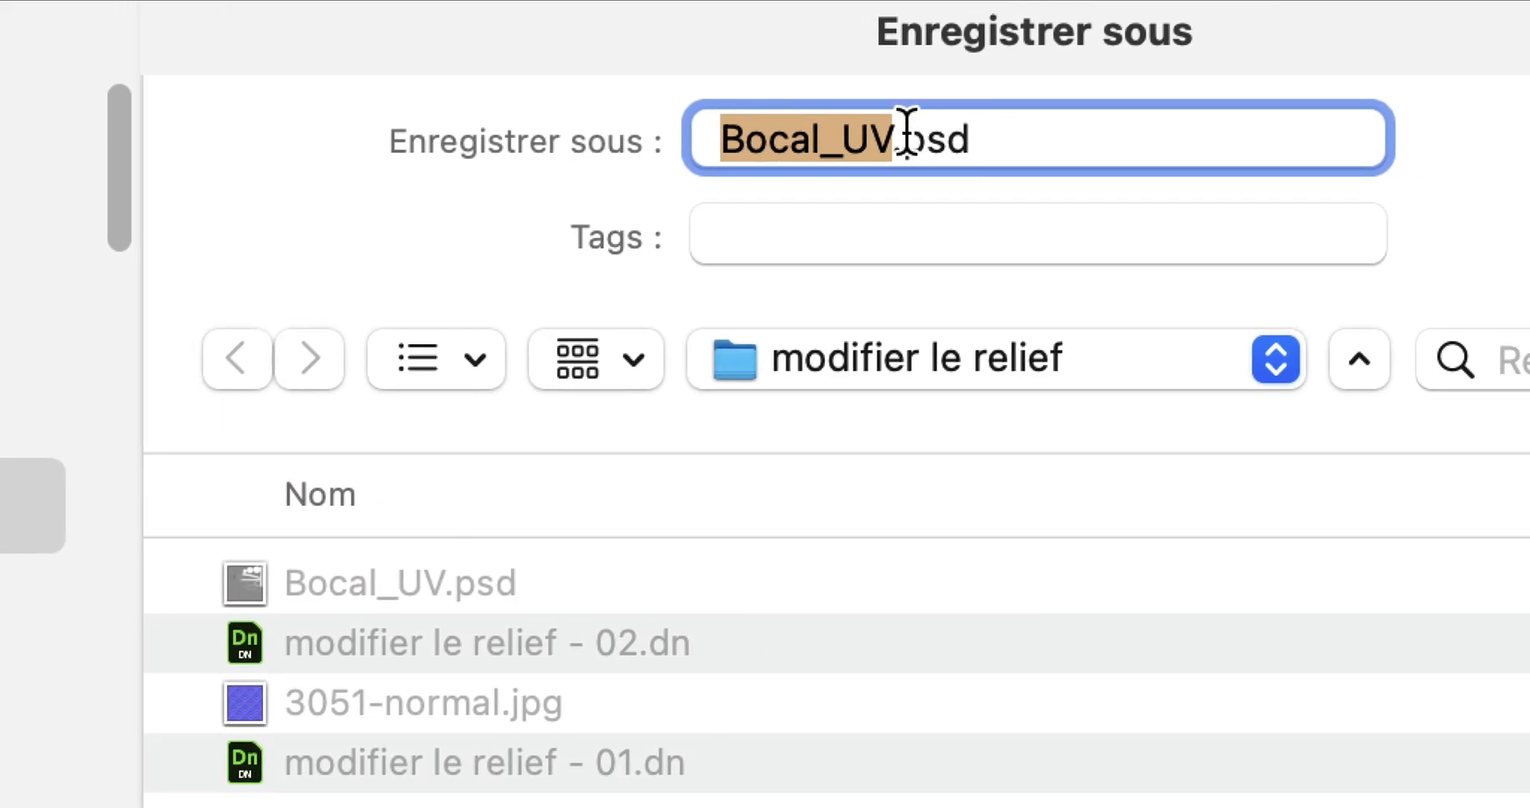
click(903, 131)
text(- 02)
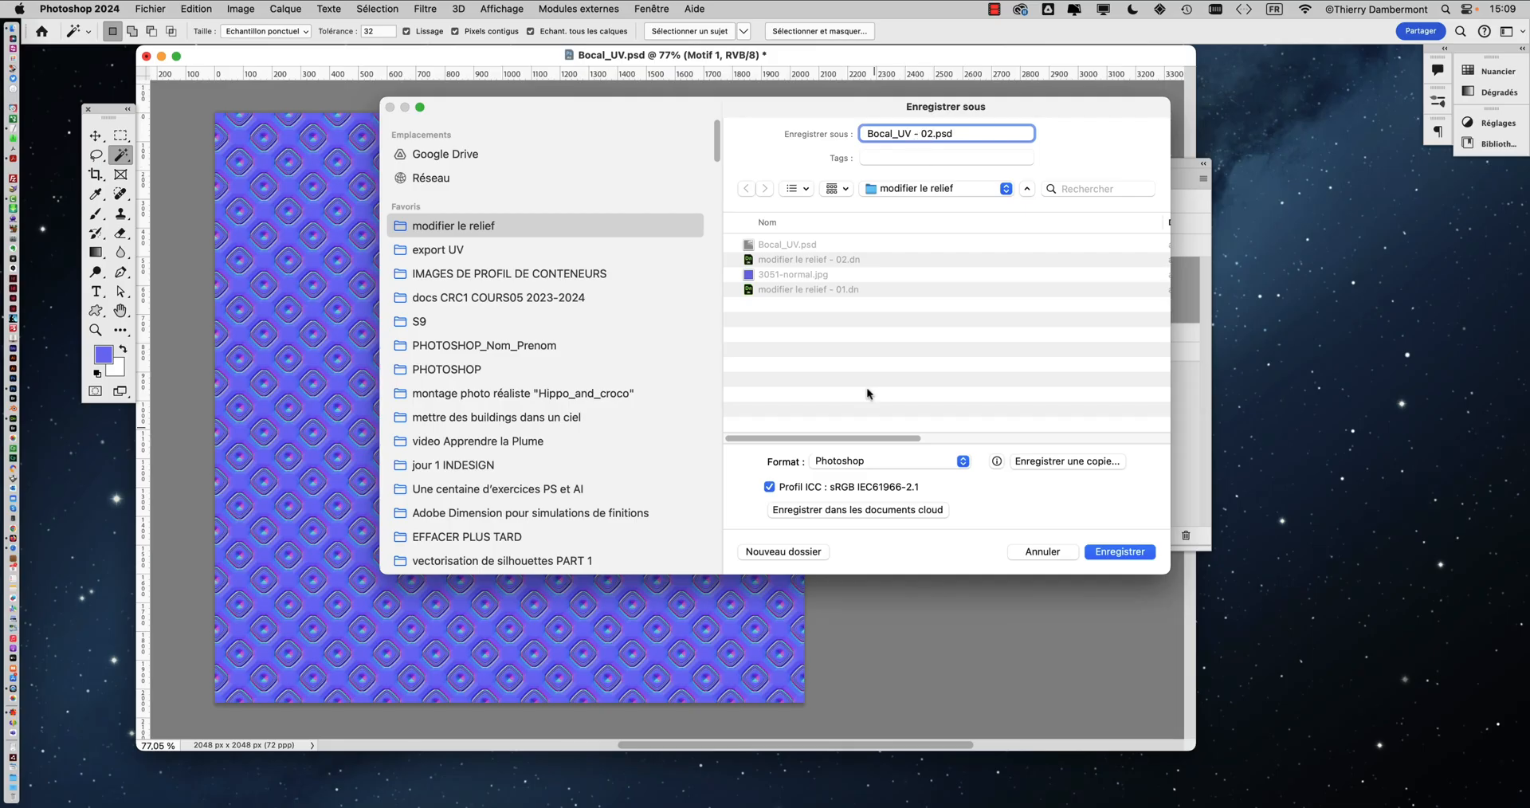
click(1109, 554)
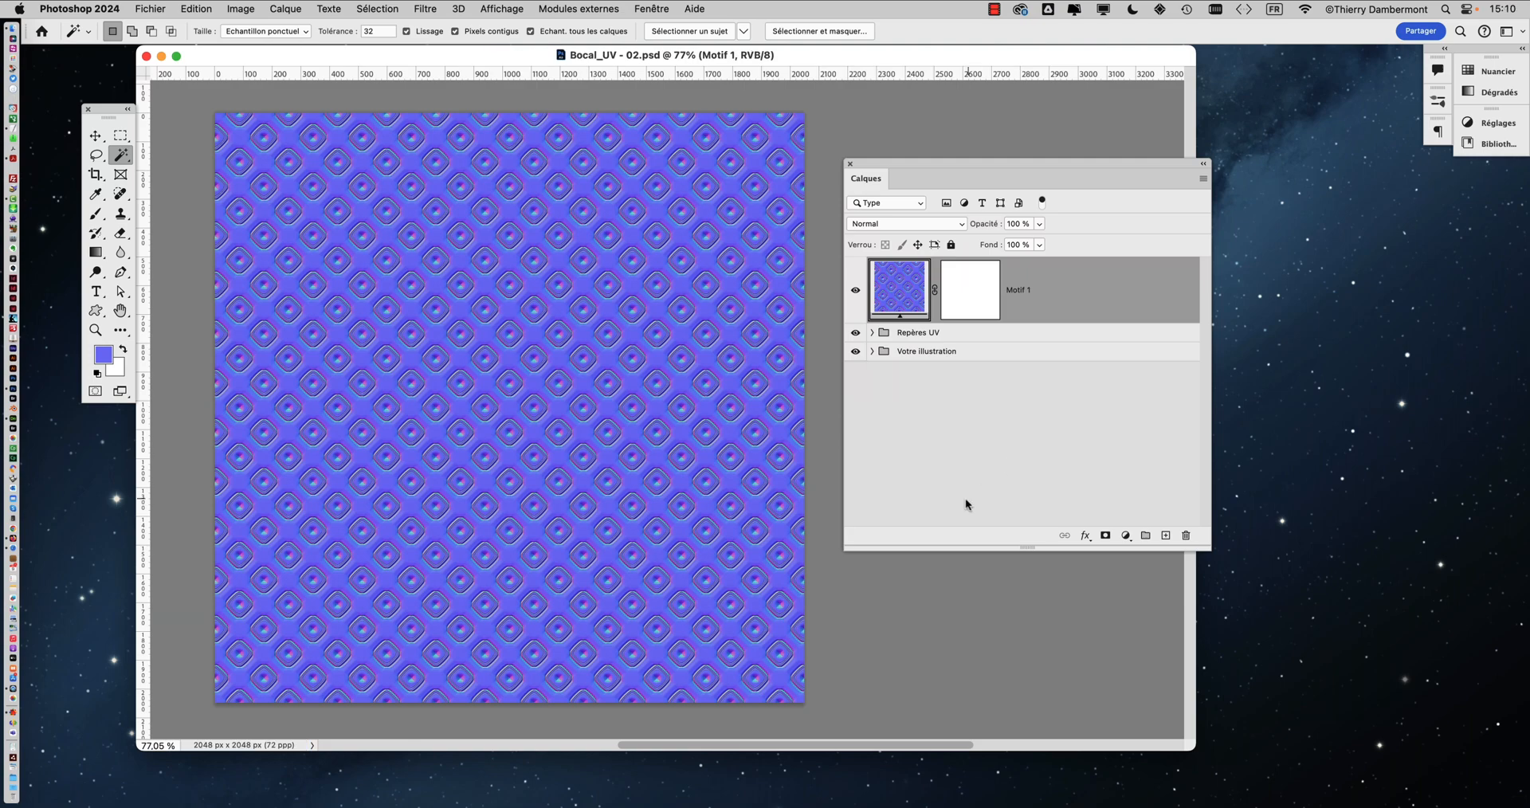